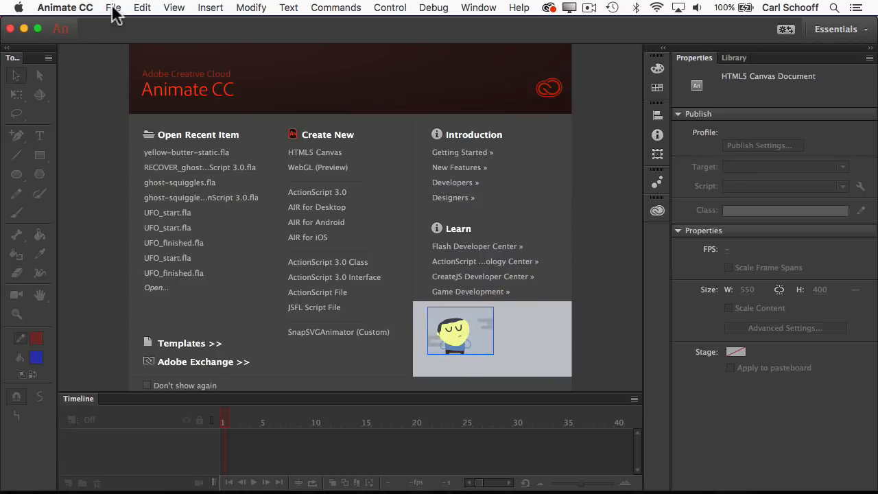
Step: Create a new HTML5 Canvas document with a 550 by 400 px stage at 30 fps
{"action": "left_click", "coordinate": [125, 24]}
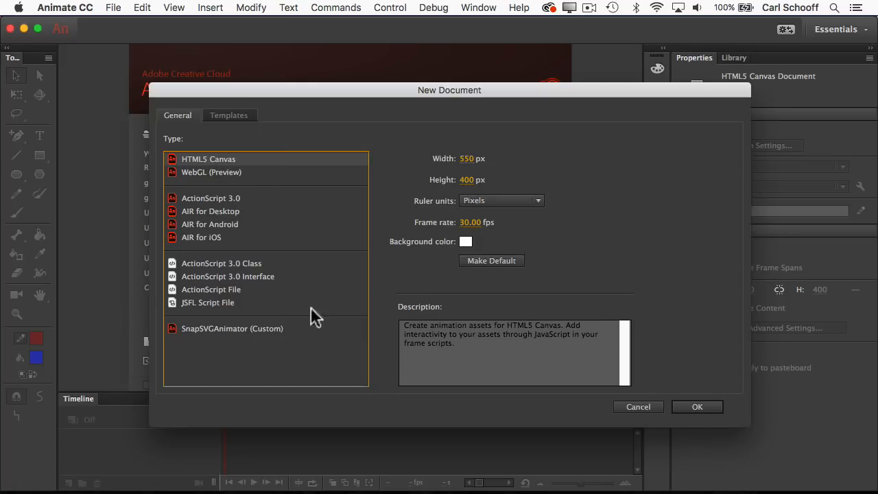
{"action": "left_click", "coordinate": [697, 407]}
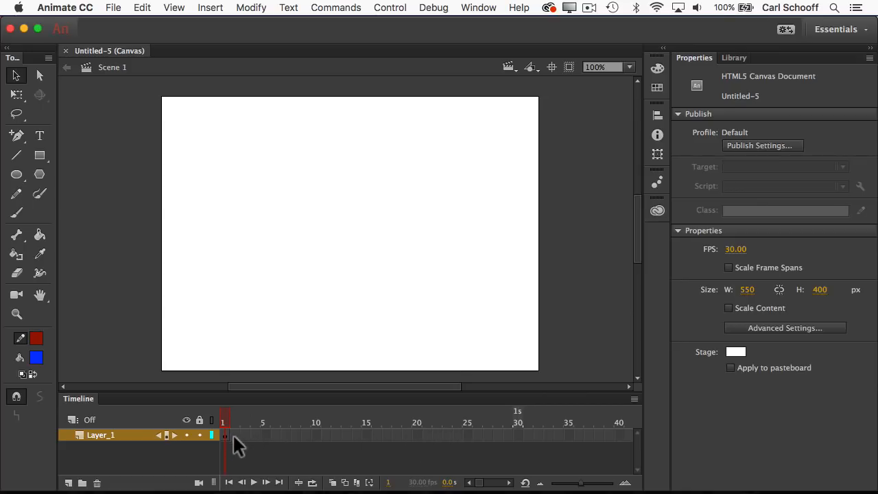
Step: Insert a frame at frame 30 of Layer_1 so the layer spans one second
{"action": "left_click_drag", "start_coordinate": [579, 484], "coordinate": [584, 484]}
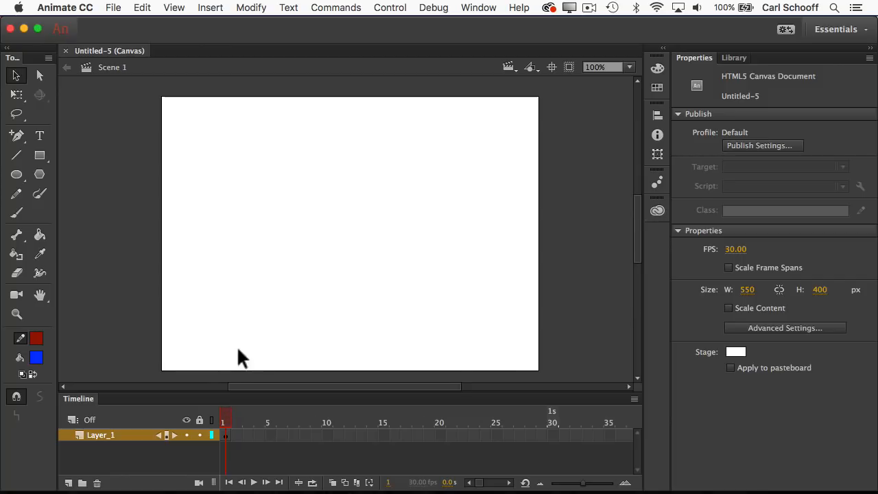
{"action": "left_click", "coordinate": [227, 434]}
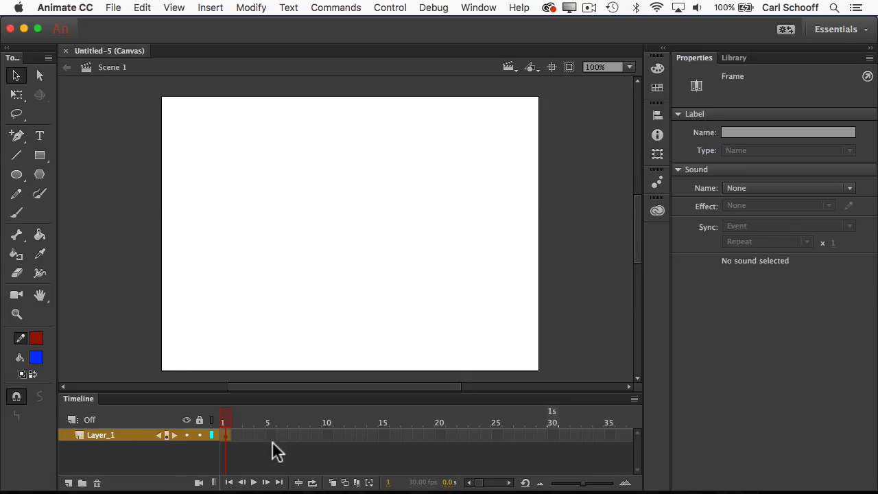
{"action": "left_click", "coordinate": [230, 417]}
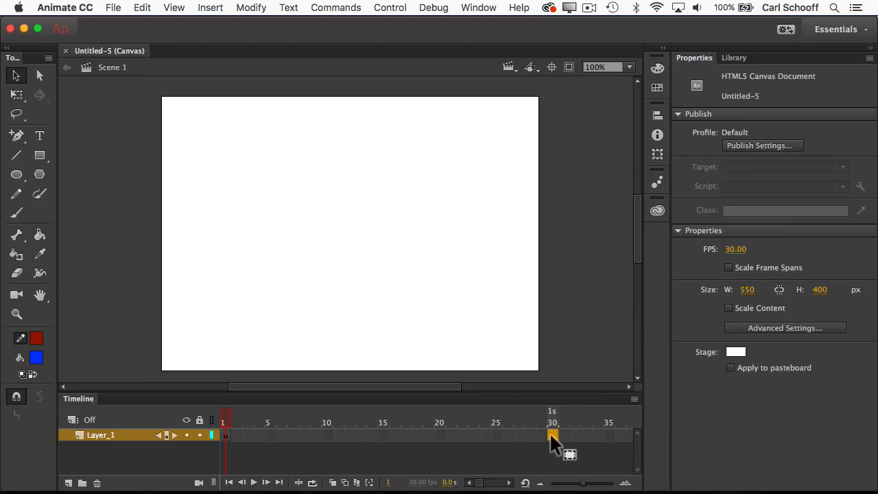
{"action": "left_click", "coordinate": [278, 452]}
{"action": "left_click", "coordinate": [210, 8]}
{"action": "mouse_move", "coordinate": [236, 87]}
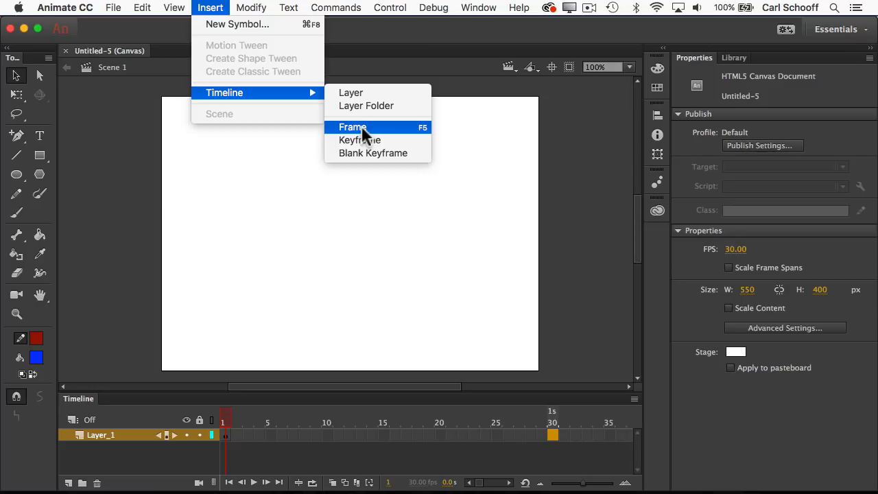
{"action": "left_click", "coordinate": [563, 151]}
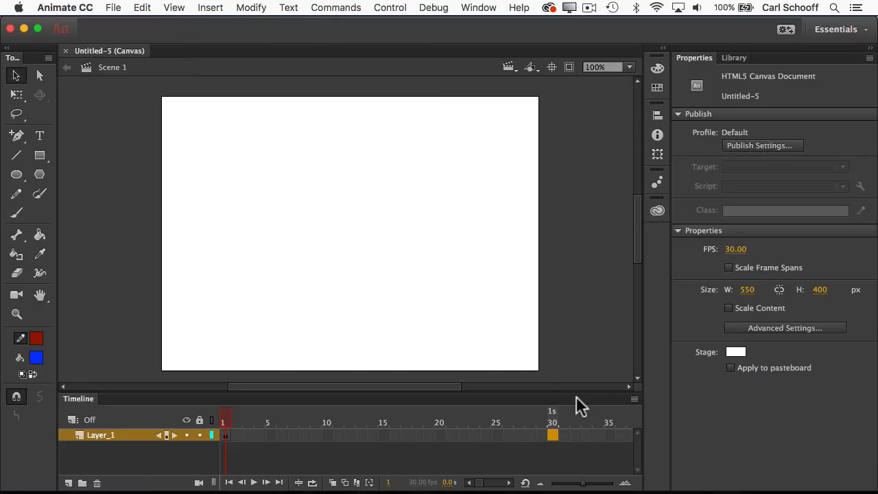
{"action": "right_click", "coordinate": [554, 434]}
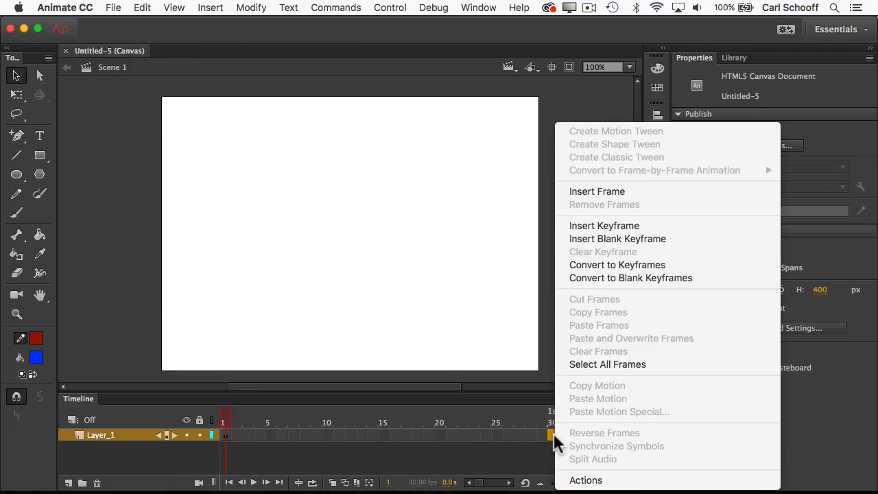
{"action": "left_click", "coordinate": [630, 194]}
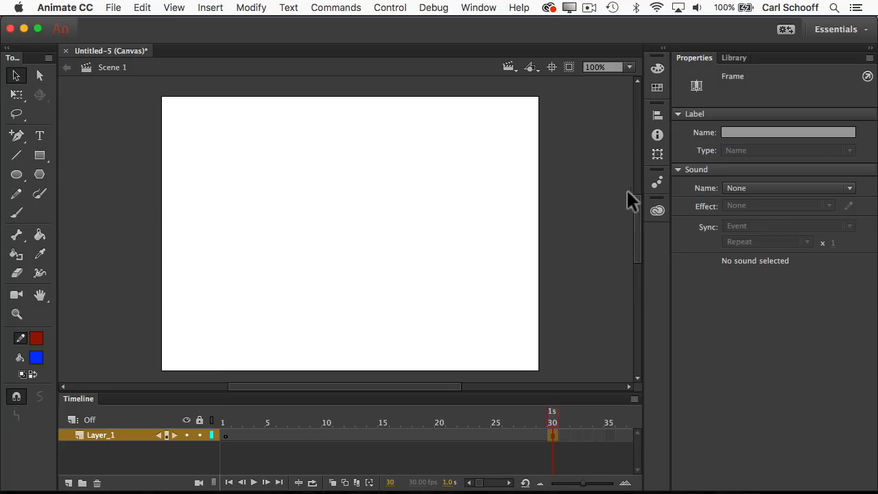
Step: Scrub the playhead back and forth through the frames up to frame 30 to examine the empty frame span
{"action": "left_click_drag", "start_coordinate": [554, 419], "coordinate": [538, 418]}
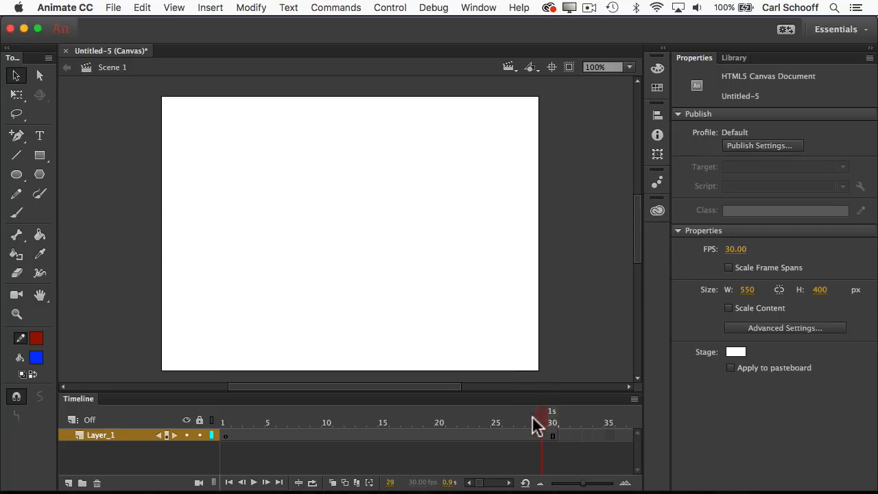
{"action": "mouse_move", "coordinate": [366, 415]}
{"action": "left_mouse_down"}
{"action": "mouse_move", "coordinate": [223, 414]}
{"action": "mouse_move", "coordinate": [548, 413]}
{"action": "mouse_move", "coordinate": [197, 409]}
{"action": "mouse_move", "coordinate": [382, 415]}
{"action": "left_mouse_up"}
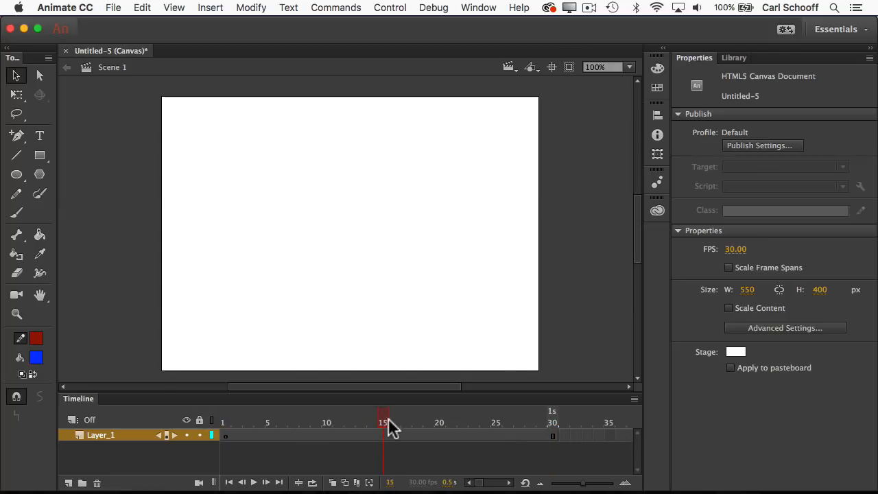
{"action": "left_click_drag", "start_coordinate": [386, 418], "coordinate": [551, 427]}
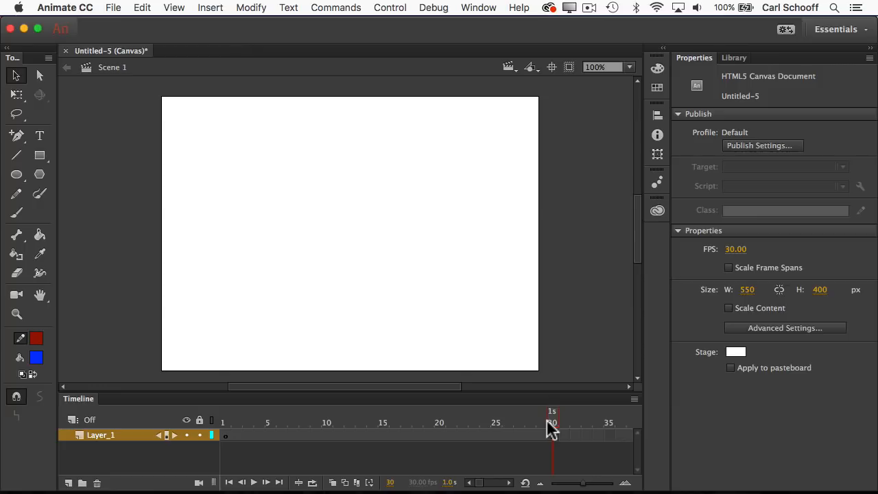
{"action": "left_click_drag", "start_coordinate": [549, 420], "coordinate": [404, 421]}
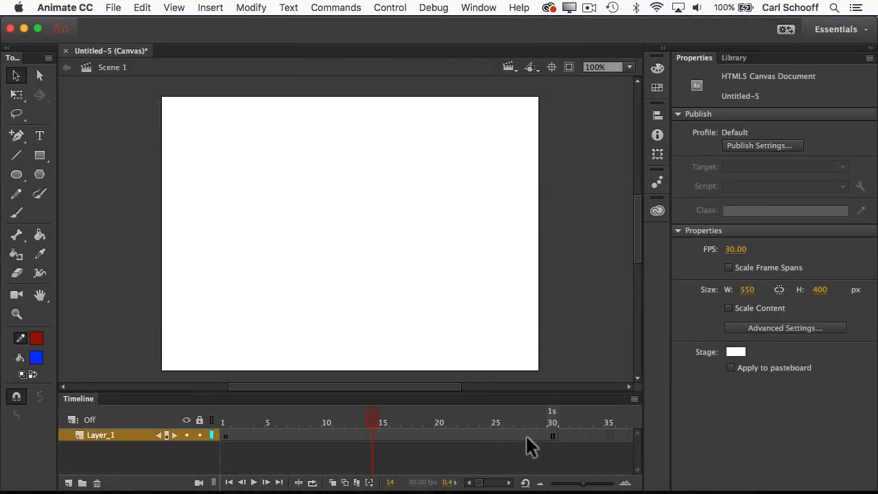
{"action": "left_click_drag", "start_coordinate": [378, 419], "coordinate": [396, 420]}
{"action": "left_click_drag", "start_coordinate": [595, 422], "coordinate": [520, 422]}
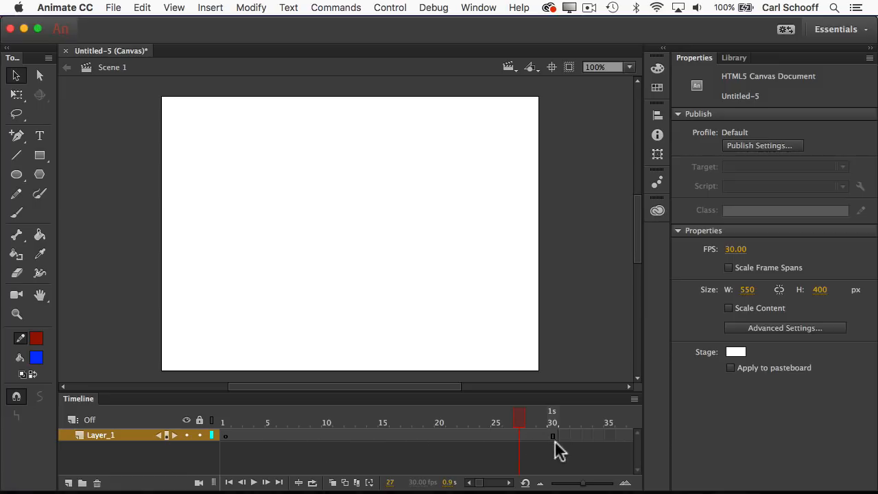
{"action": "left_click_drag", "start_coordinate": [521, 418], "coordinate": [613, 429]}
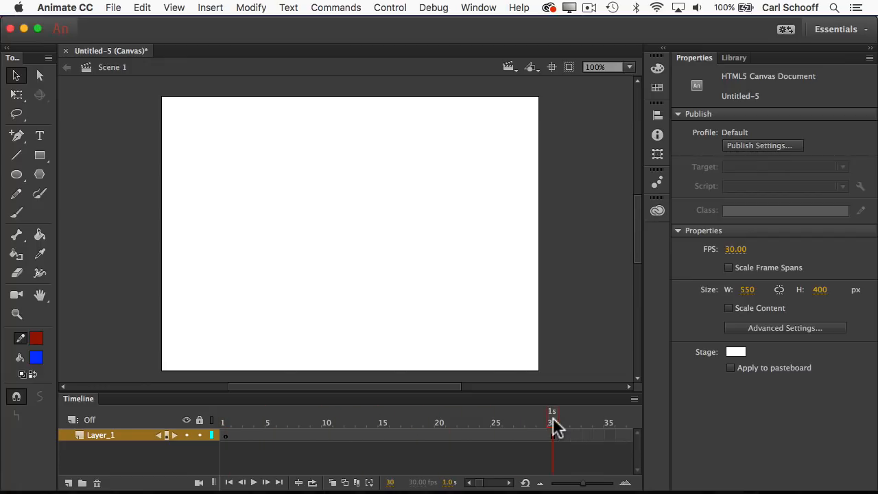
{"action": "left_click_drag", "start_coordinate": [553, 419], "coordinate": [382, 416]}
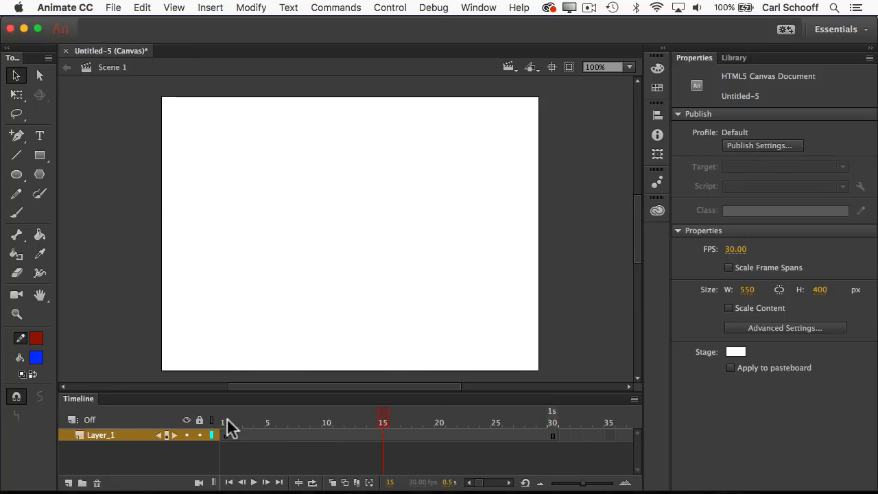
Step: At frame 1, draw a closed blue loop about 117 by 120 px on the stage's left half with the Brush tool
{"action": "left_click", "coordinate": [227, 418]}
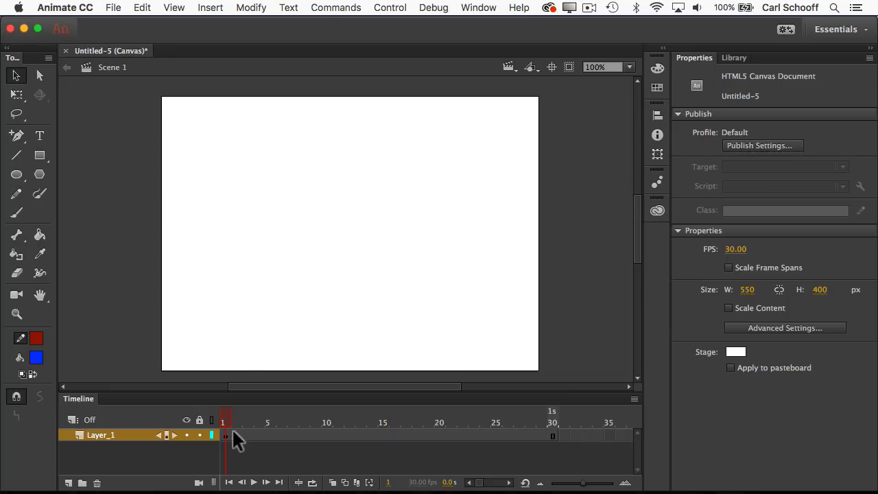
{"action": "left_click", "coordinate": [16, 212]}
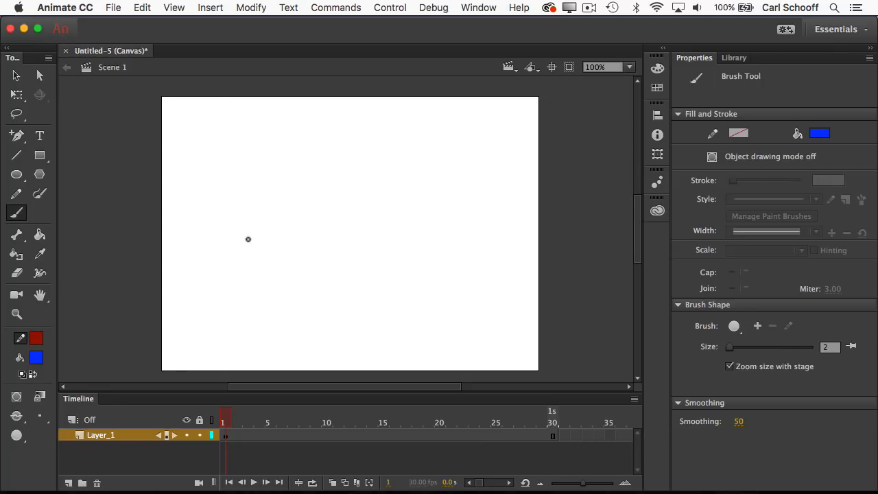
{"action": "mouse_move", "coordinate": [258, 205]}
{"action": "left_mouse_down"}
{"action": "mouse_move", "coordinate": [217, 234]}
{"action": "mouse_move", "coordinate": [228, 270]}
{"action": "mouse_move", "coordinate": [277, 286]}
{"action": "mouse_move", "coordinate": [294, 249]}
{"action": "mouse_move", "coordinate": [290, 218]}
{"action": "mouse_move", "coordinate": [260, 205]}
{"action": "left_mouse_up"}
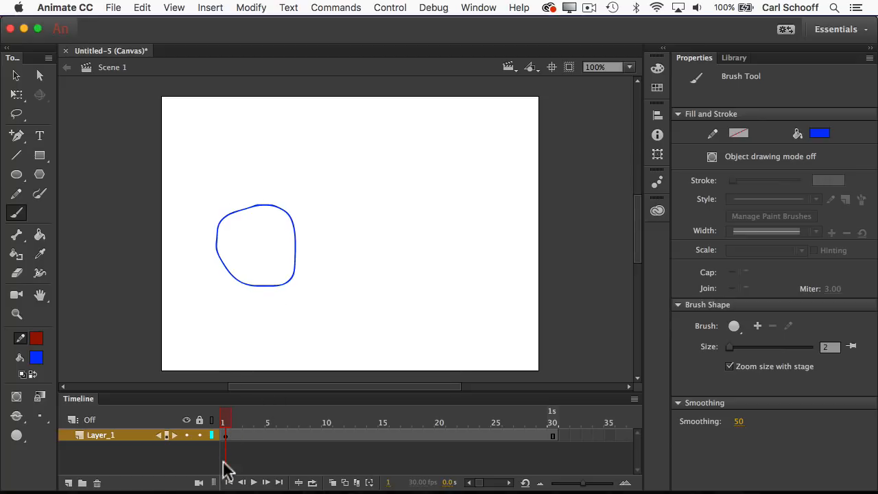
Step: Move the playhead to frame 3 and delete the whole hand-drawn loop from the stage
{"action": "left_click_drag", "start_coordinate": [227, 423], "coordinate": [246, 414]}
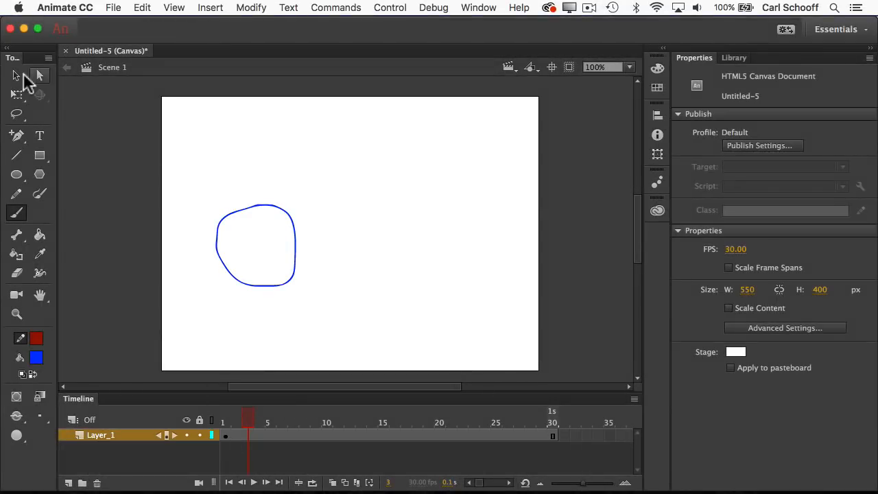
{"action": "left_click", "coordinate": [17, 76]}
{"action": "left_click_drag", "start_coordinate": [209, 190], "coordinate": [349, 311]}
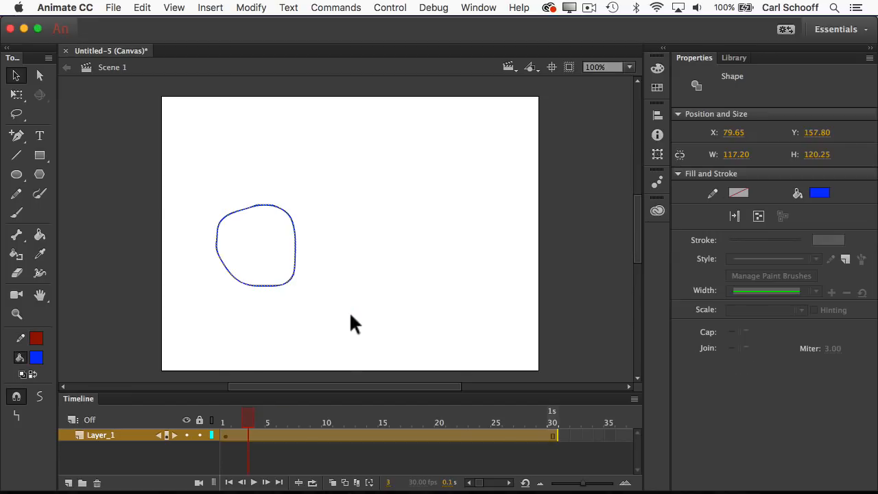
{"action": "key", "text": "Delete"}
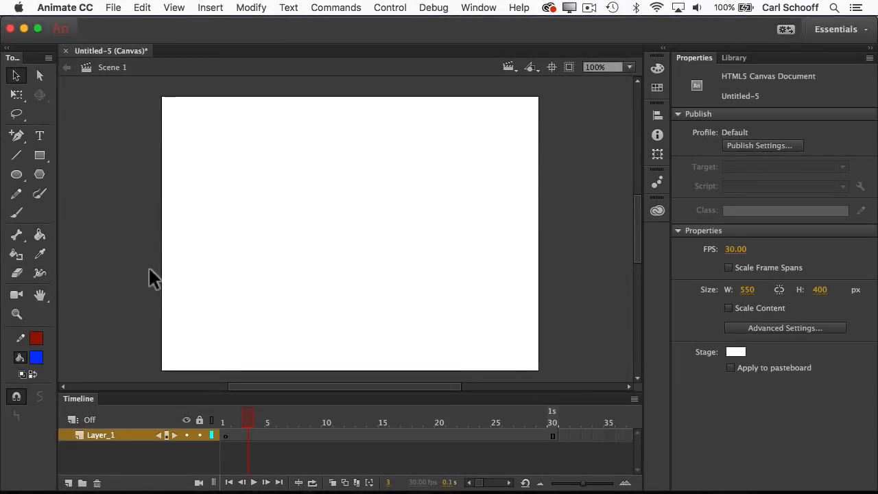
Step: With the playhead at frame 3, brush a blue X about 160 by 167 px on the stage's left half
{"action": "left_click", "coordinate": [19, 214]}
{"action": "left_click_drag", "start_coordinate": [205, 165], "coordinate": [309, 264]}
{"action": "left_click_drag", "start_coordinate": [302, 159], "coordinate": [199, 270]}
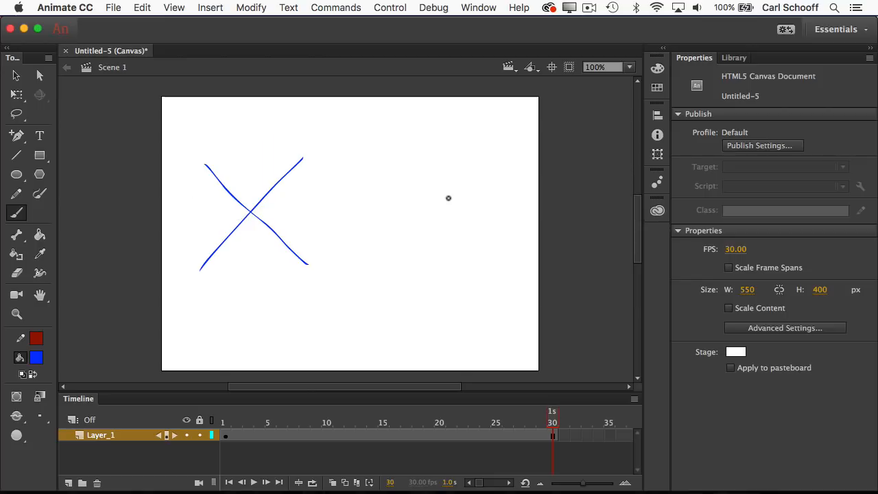
Step: At frame 30, select the whole X and try moving it about 287 px to the right across the stage
{"action": "left_click", "coordinate": [17, 75]}
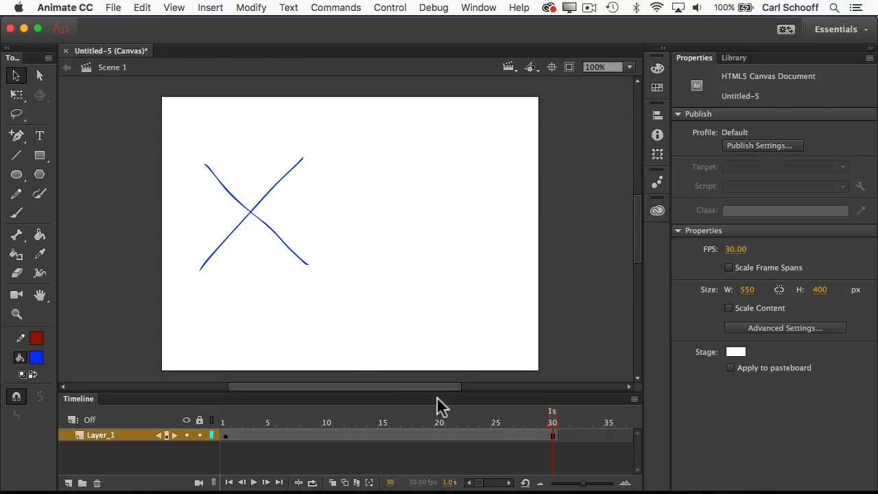
{"action": "left_click", "coordinate": [553, 420]}
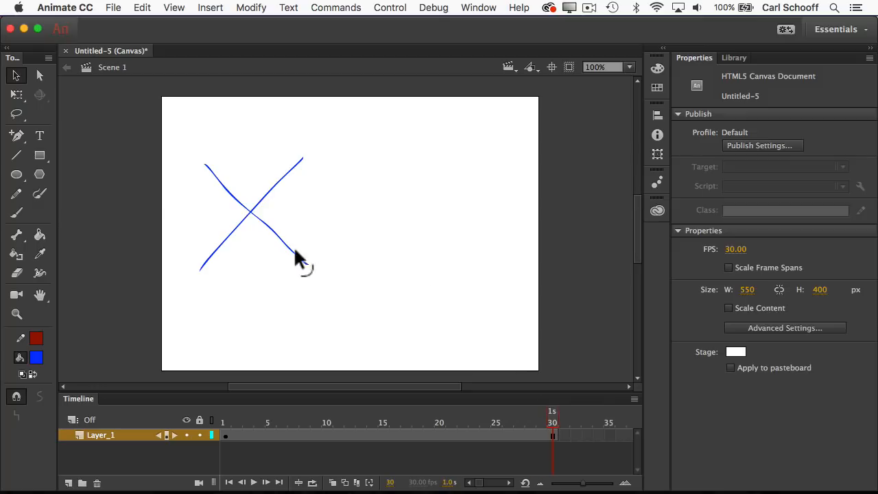
{"action": "left_click_drag", "start_coordinate": [212, 163], "coordinate": [347, 313]}
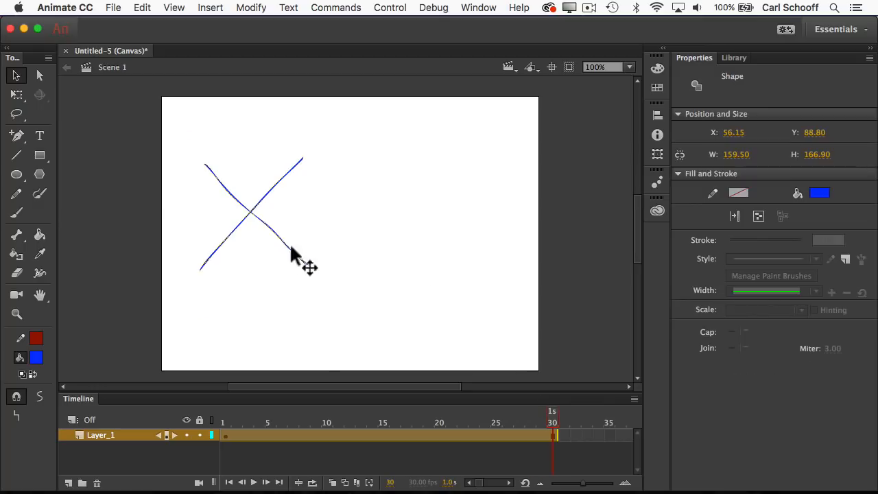
{"action": "left_click_drag", "start_coordinate": [251, 220], "coordinate": [443, 231]}
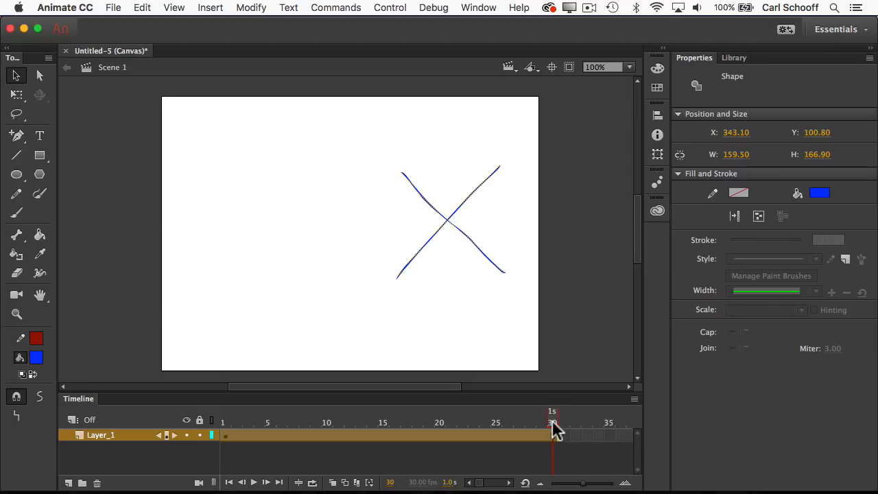
{"action": "key", "text": "F6"}
Step: Check the X's position at frame 1 and undo its move across the stage
{"action": "left_click", "coordinate": [227, 419]}
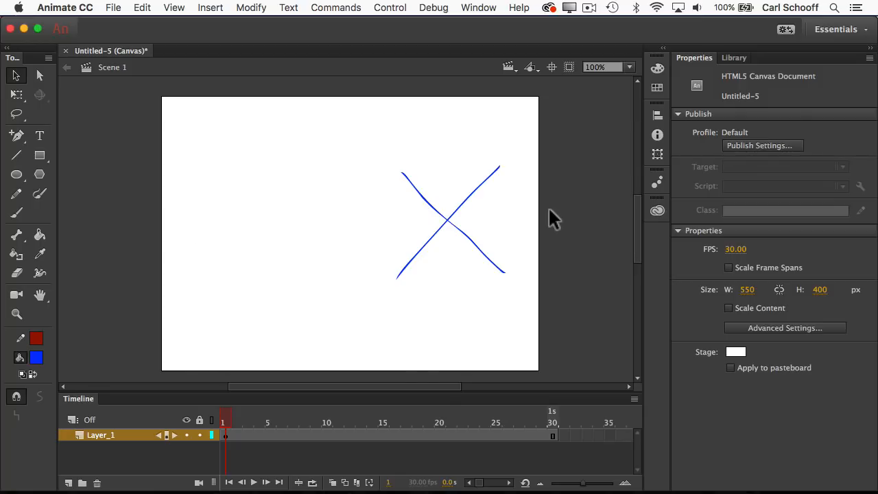
{"action": "key", "text": "super+z"}
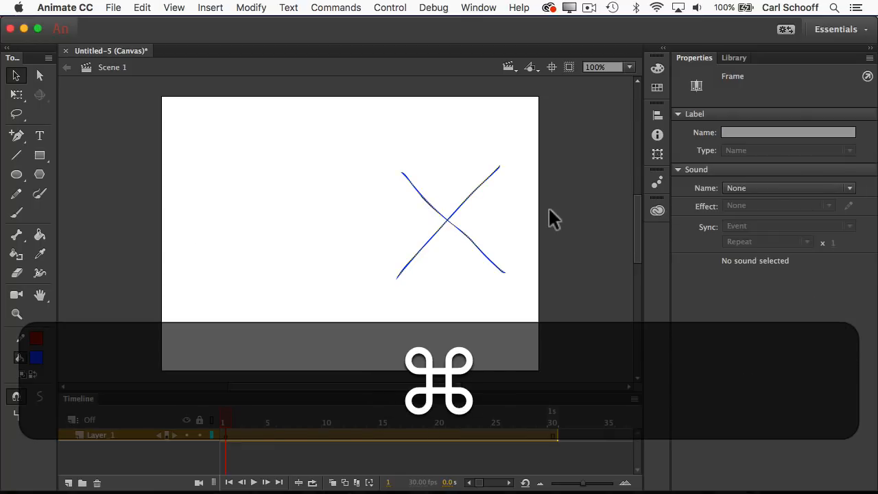
{"action": "key", "text": "super+z"}
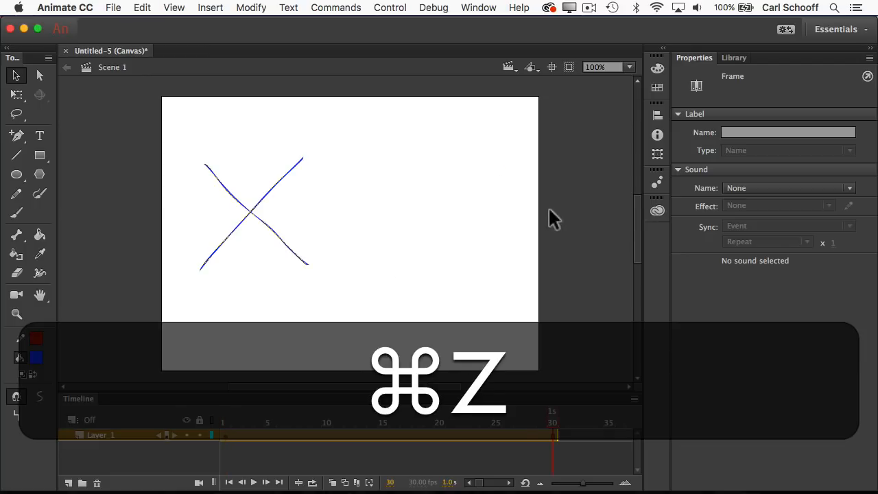
Step: Scrub between frames 1 and 30 and select the X at frame 30 to examine how one keyframe's content fills the span
{"action": "left_click", "coordinate": [224, 416]}
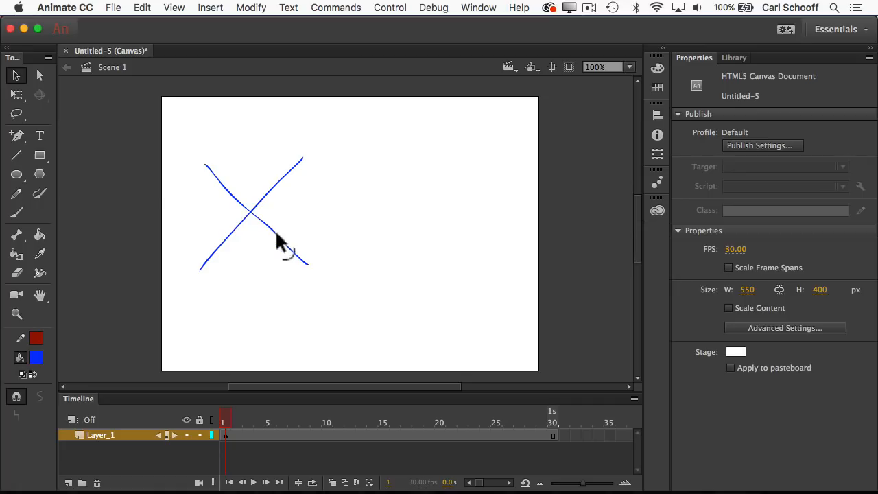
{"action": "left_click_drag", "start_coordinate": [233, 415], "coordinate": [412, 415]}
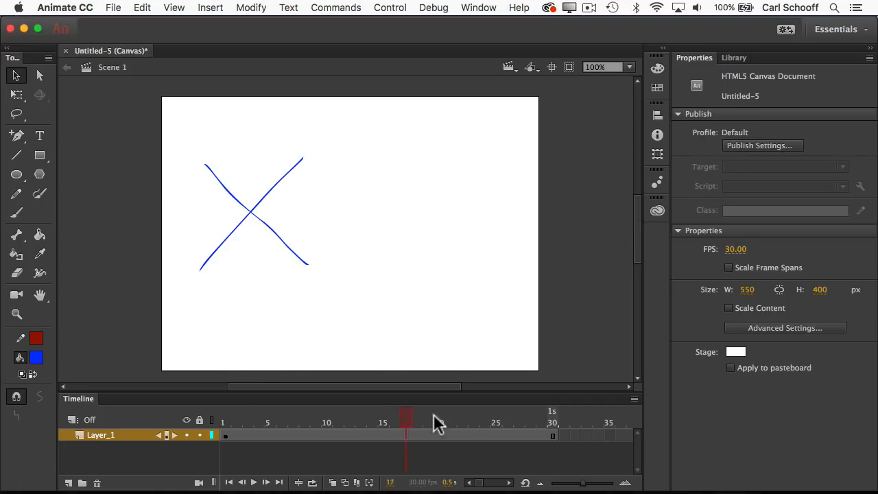
{"action": "mouse_move", "coordinate": [181, 127]}
{"action": "left_mouse_down"}
{"action": "mouse_move", "coordinate": [271, 235]}
{"action": "mouse_move", "coordinate": [347, 302]}
{"action": "left_mouse_up"}
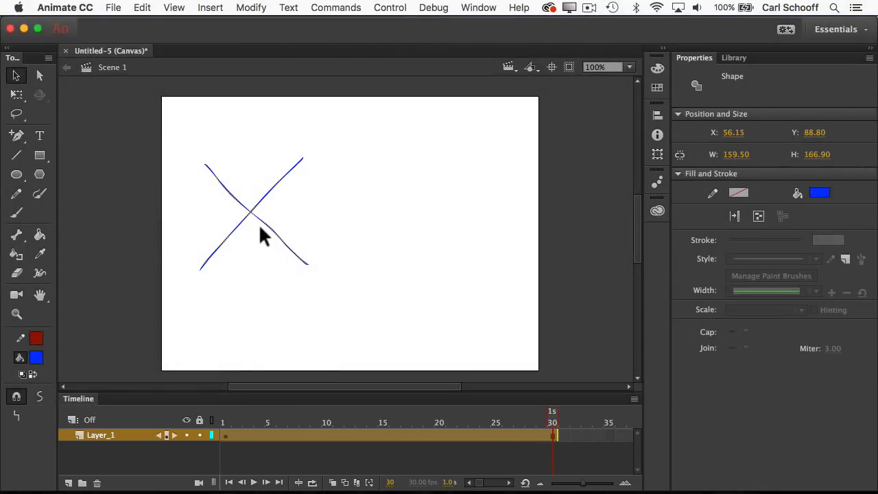
{"action": "left_click", "coordinate": [223, 439]}
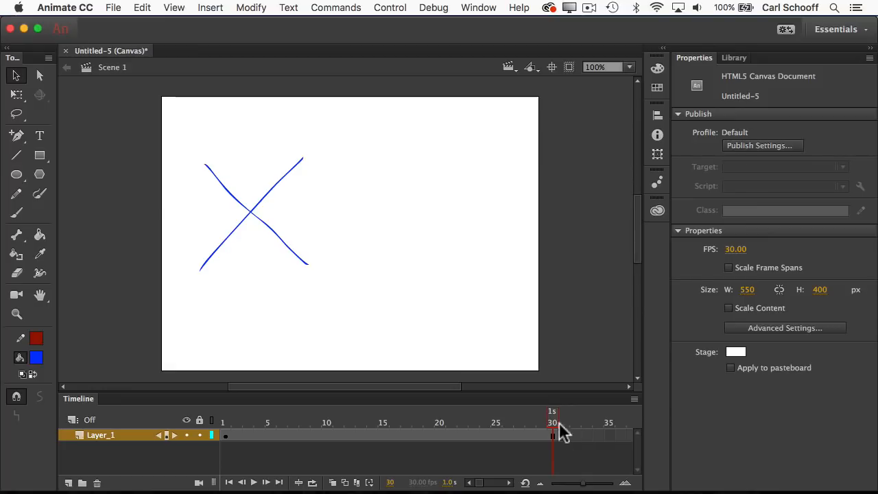
{"action": "left_click_drag", "start_coordinate": [553, 421], "coordinate": [498, 419]}
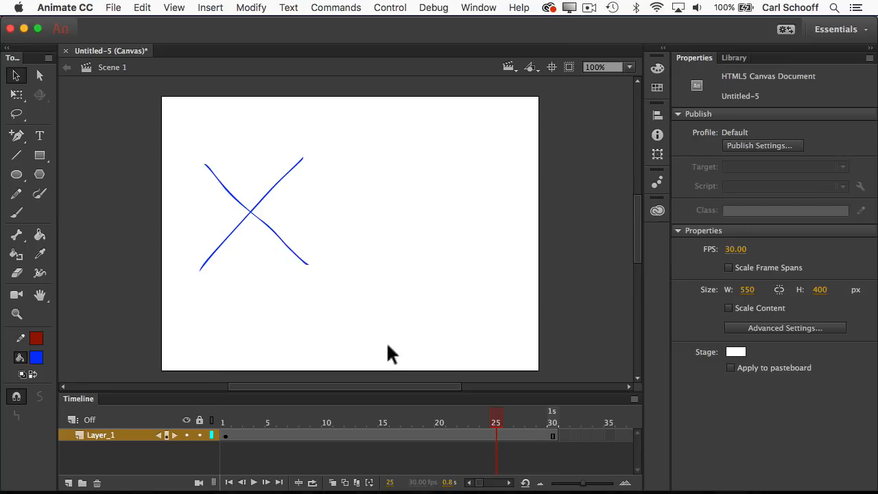
Step: Insert a keyframe at frame 30 of Layer_1 and scrub across the frames just before it
{"action": "left_click", "coordinate": [552, 435]}
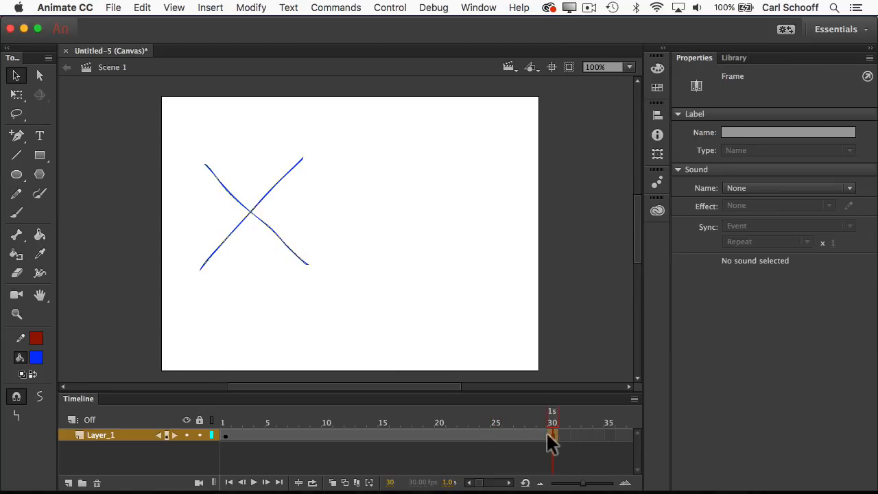
{"action": "right_click", "coordinate": [552, 439]}
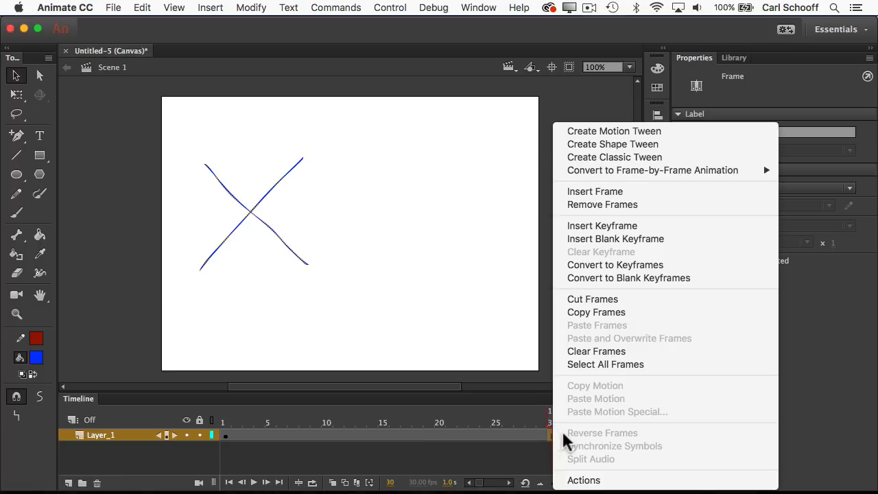
{"action": "left_click", "coordinate": [617, 226]}
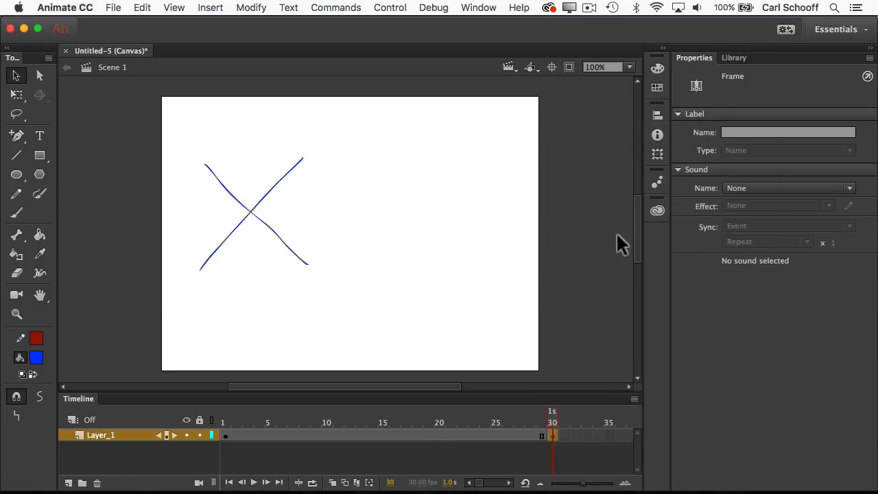
{"action": "left_click", "coordinate": [557, 253]}
{"action": "left_click_drag", "start_coordinate": [549, 417], "coordinate": [521, 417]}
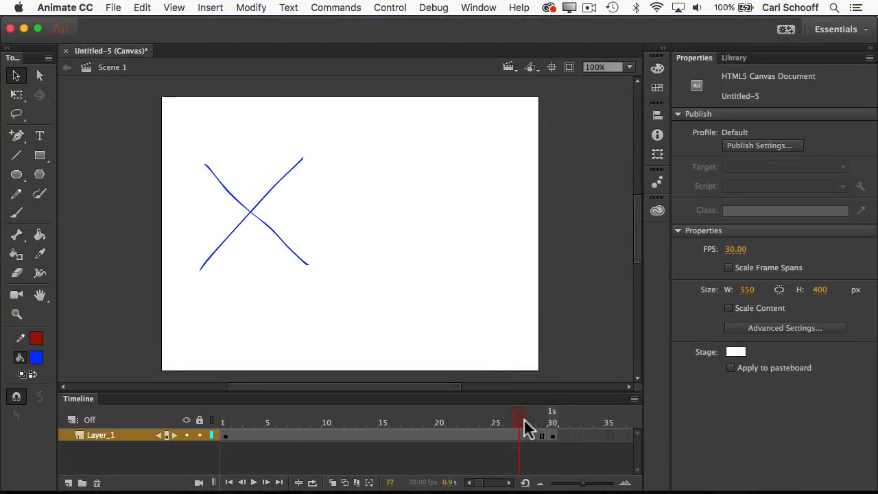
{"action": "left_click", "coordinate": [533, 416]}
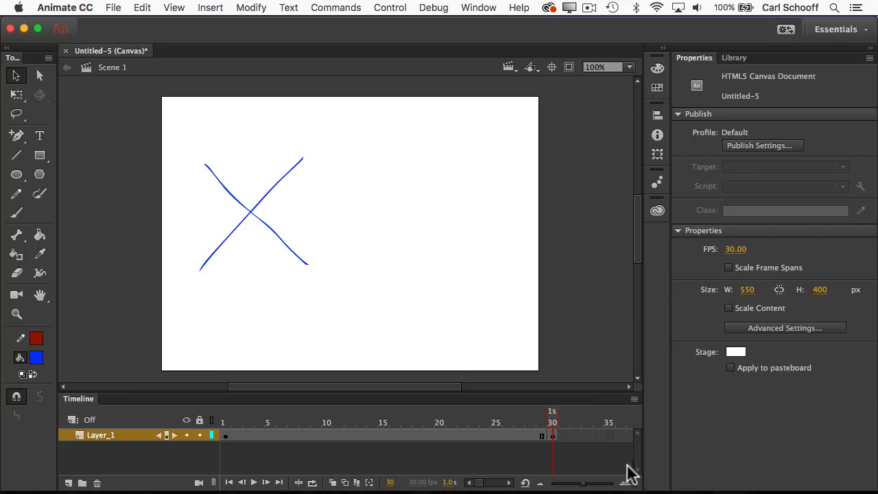
Step: At frame 30, move the whole X horizontally to the stage's right half and compare its position with frame 1
{"action": "mouse_move", "coordinate": [191, 145]}
{"action": "left_mouse_down"}
{"action": "mouse_move", "coordinate": [300, 293]}
{"action": "mouse_move", "coordinate": [321, 294]}
{"action": "left_mouse_up"}
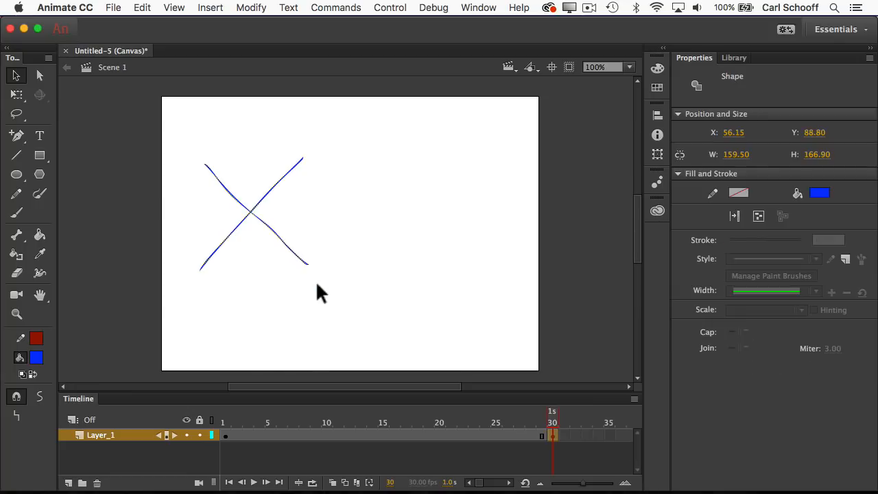
{"action": "left_click_drag", "start_coordinate": [264, 229], "coordinate": [469, 239]}
{"action": "left_click", "coordinate": [491, 313]}
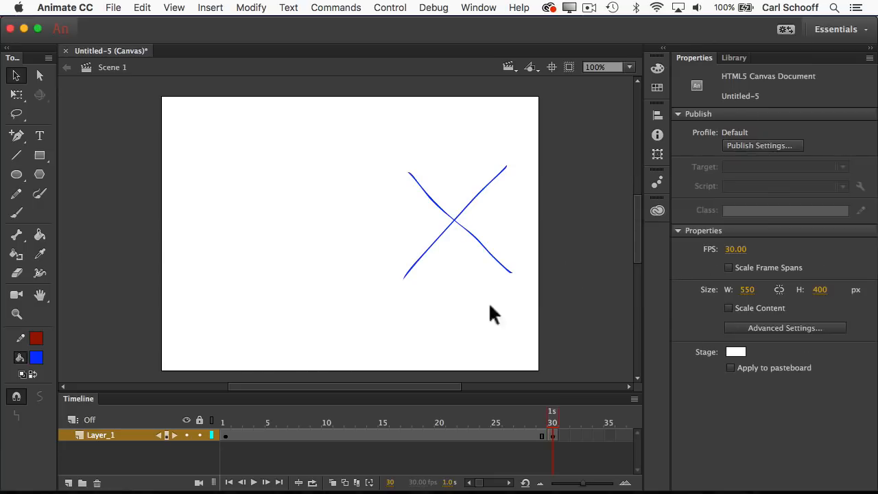
{"action": "left_click", "coordinate": [222, 417]}
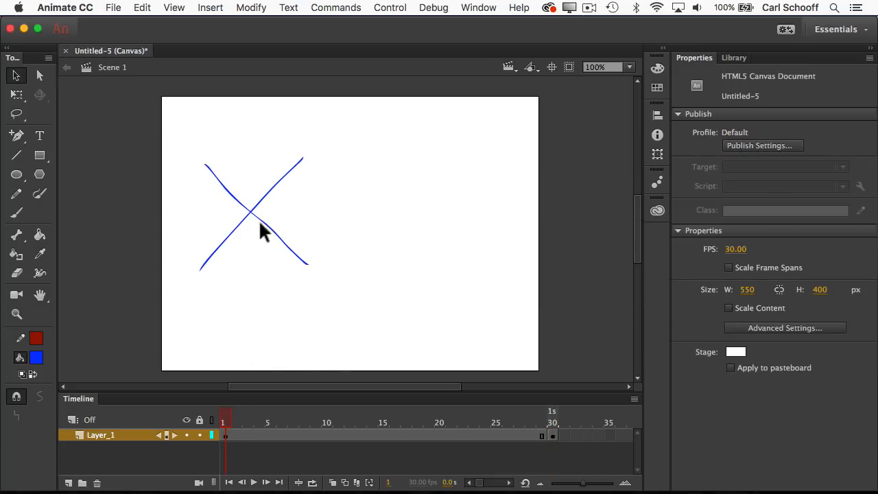
{"action": "left_click", "coordinate": [551, 419]}
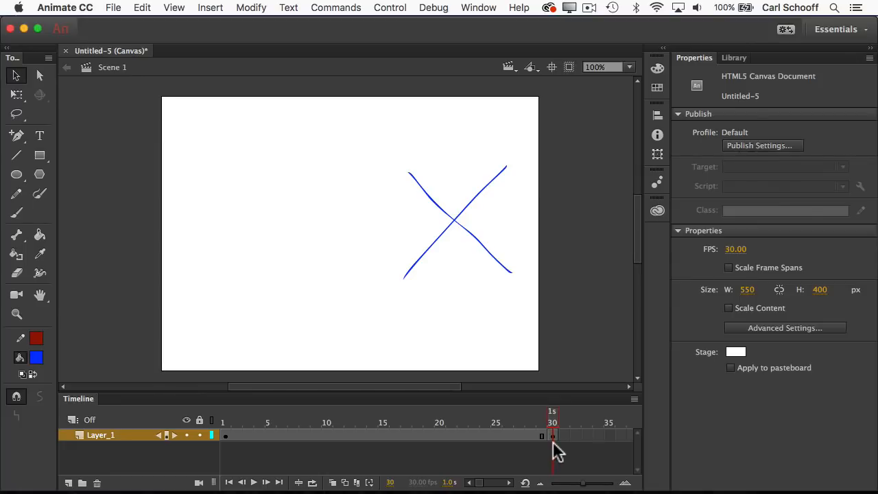
Step: At frame 30, bend the edges of the X's four arms outward into curved, solid blue shapes
{"action": "left_click", "coordinate": [553, 436]}
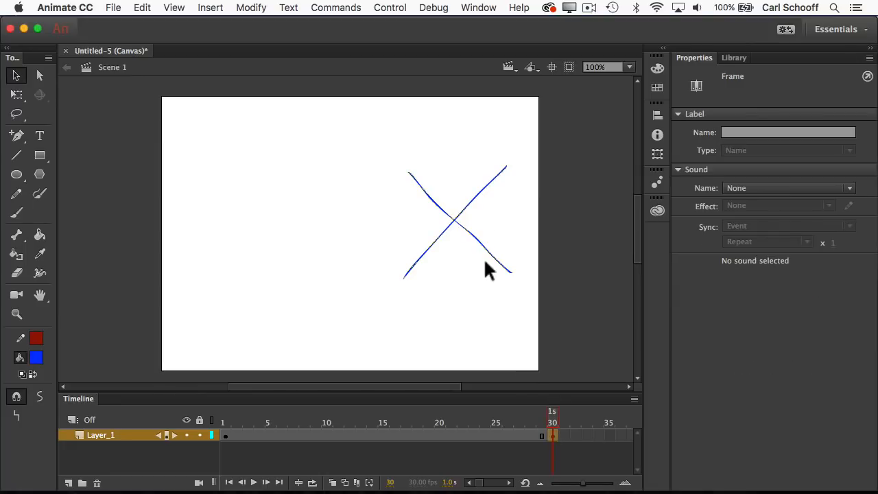
{"action": "left_click", "coordinate": [478, 201]}
{"action": "left_click_drag", "start_coordinate": [471, 195], "coordinate": [452, 176]}
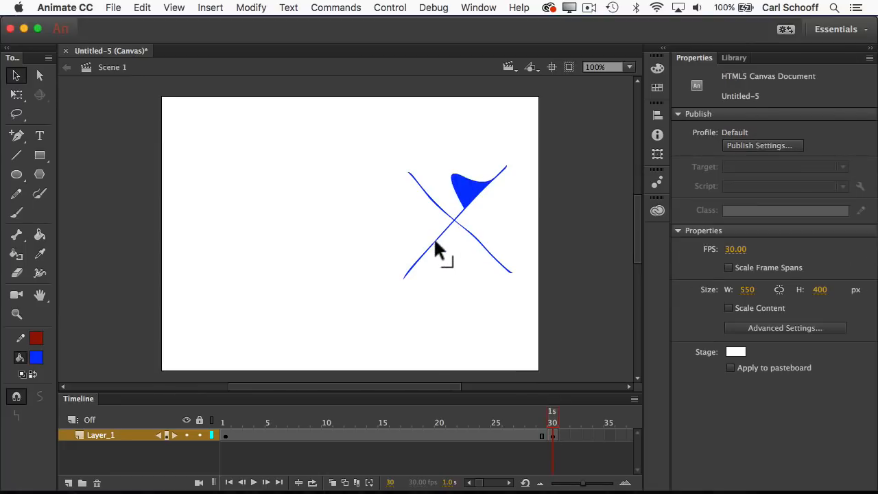
{"action": "left_click_drag", "start_coordinate": [434, 239], "coordinate": [453, 280]}
{"action": "left_click_drag", "start_coordinate": [432, 200], "coordinate": [349, 252]}
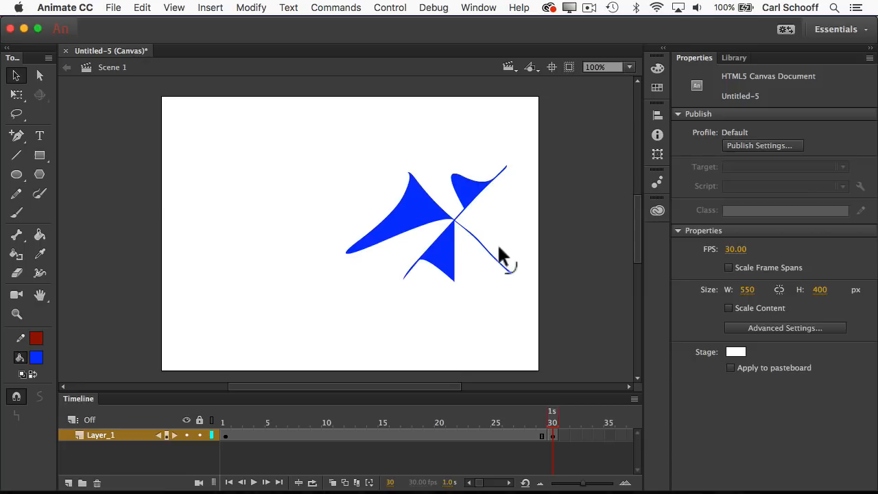
{"action": "mouse_move", "coordinate": [486, 246]}
{"action": "left_mouse_down"}
{"action": "mouse_move", "coordinate": [497, 240]}
{"action": "mouse_move", "coordinate": [500, 266]}
{"action": "left_mouse_up"}
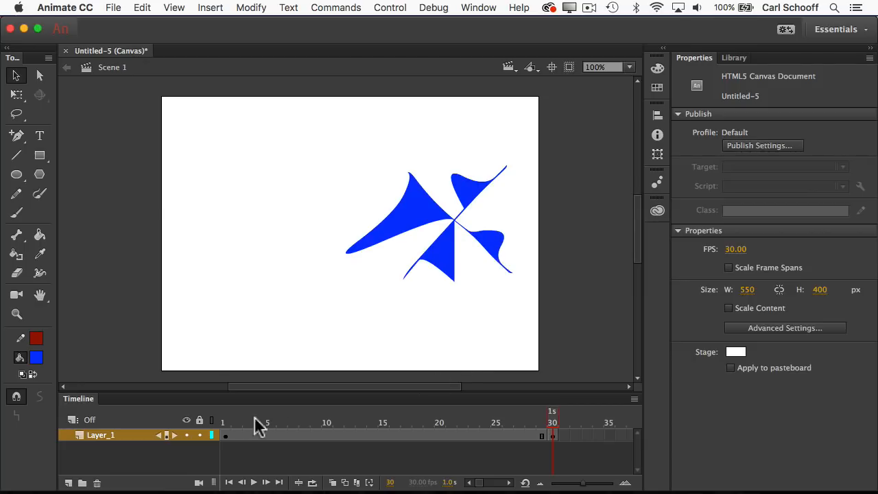
Step: At frame 1, brush a small blue circle on each side of the X's crossing point
{"action": "left_click", "coordinate": [223, 420]}
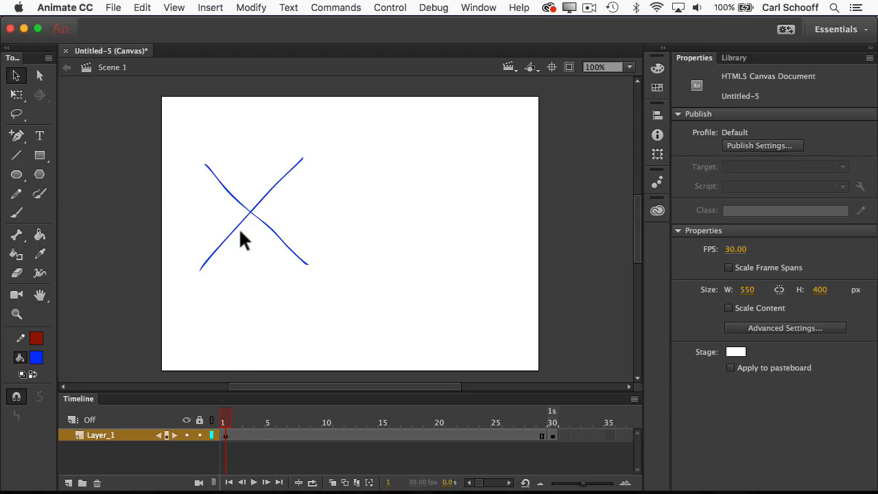
{"action": "left_click", "coordinate": [16, 214]}
{"action": "left_click_drag", "start_coordinate": [223, 206], "coordinate": [216, 209]}
{"action": "left_click_drag", "start_coordinate": [273, 206], "coordinate": [276, 207]}
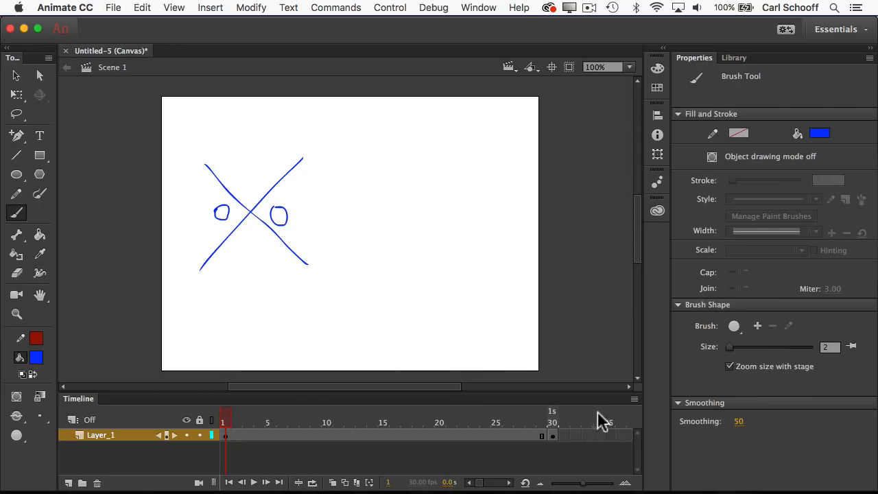
Step: Compare the artwork held by the keyframes at frame 30 and frame 1
{"action": "left_click", "coordinate": [553, 418]}
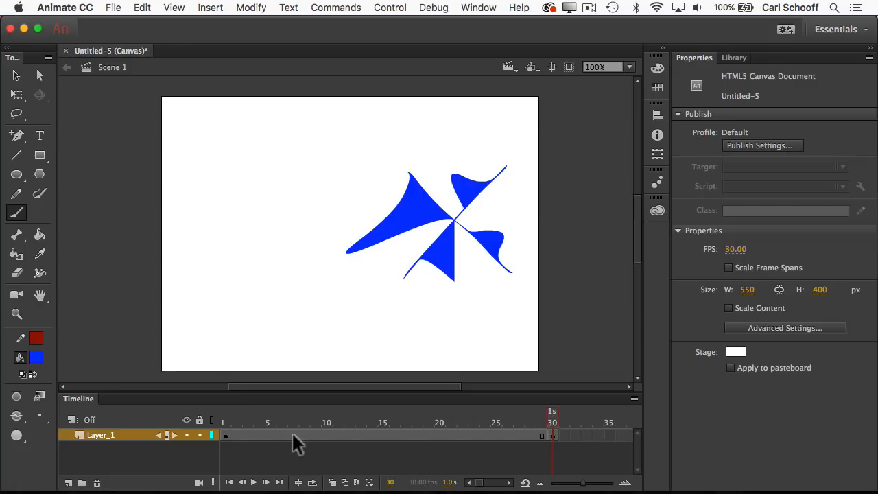
{"action": "left_click", "coordinate": [227, 421]}
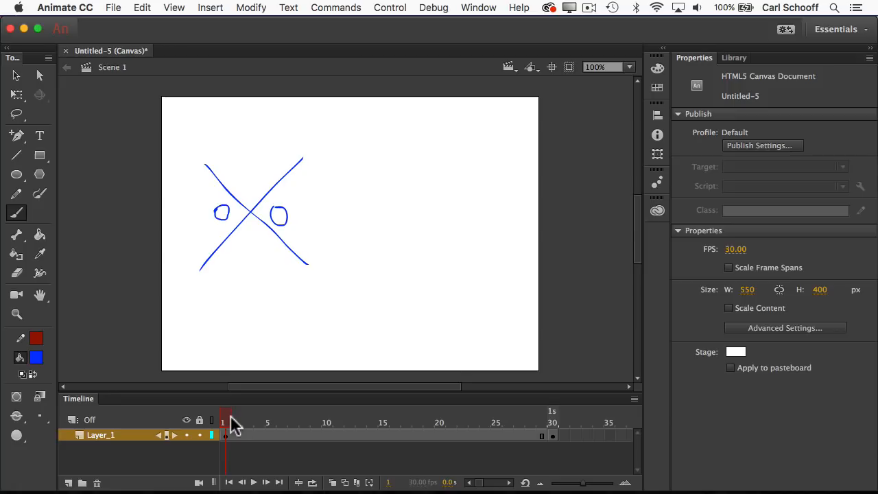
{"action": "mouse_move", "coordinate": [228, 420]}
{"action": "left_mouse_down"}
{"action": "mouse_move", "coordinate": [526, 420]}
{"action": "mouse_move", "coordinate": [218, 419]}
{"action": "mouse_move", "coordinate": [541, 421]}
{"action": "mouse_move", "coordinate": [221, 420]}
{"action": "left_mouse_up"}
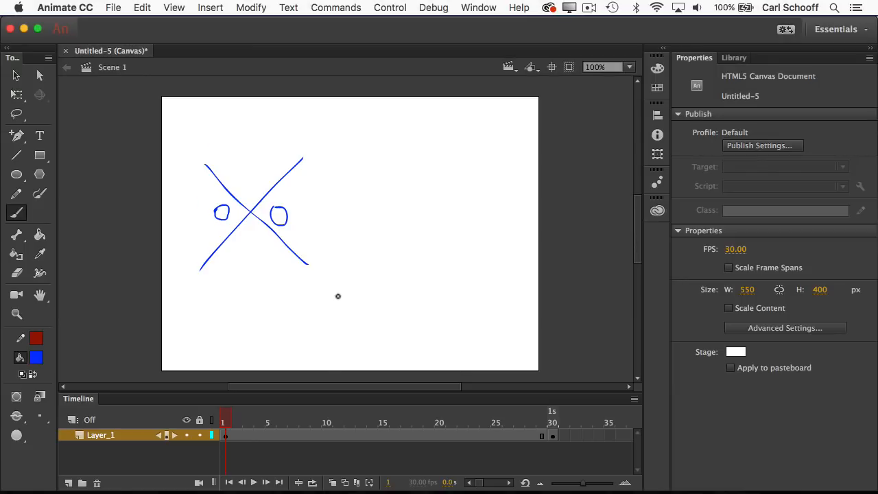
Step: Insert a keyframe at frame 15 of Layer_1 and compare its content with the keyframe at frame 1
{"action": "left_click", "coordinate": [382, 435]}
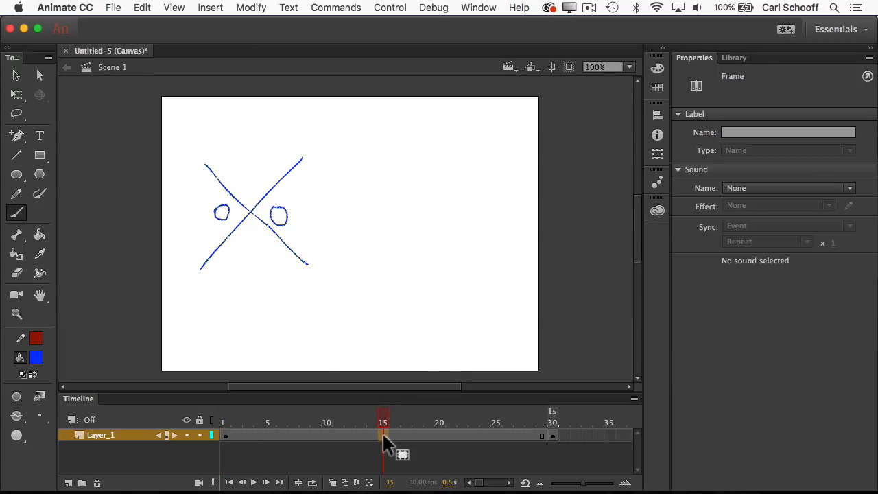
{"action": "right_click", "coordinate": [382, 434]}
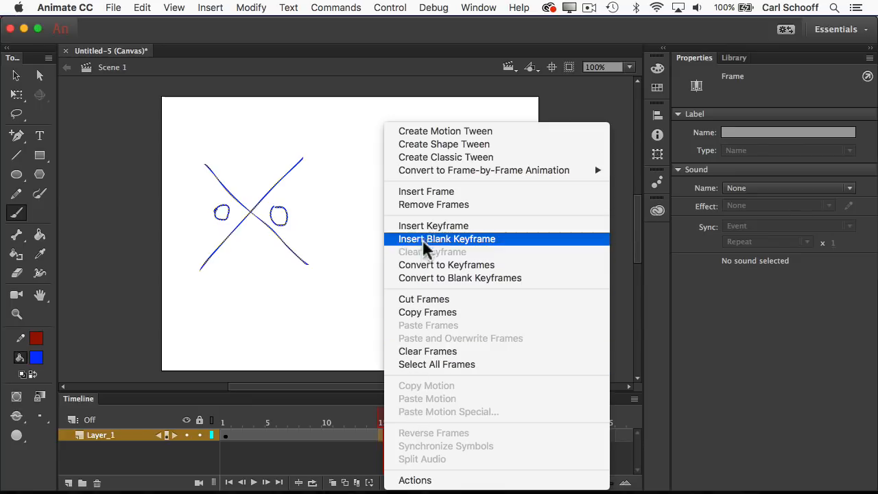
{"action": "left_click", "coordinate": [426, 227]}
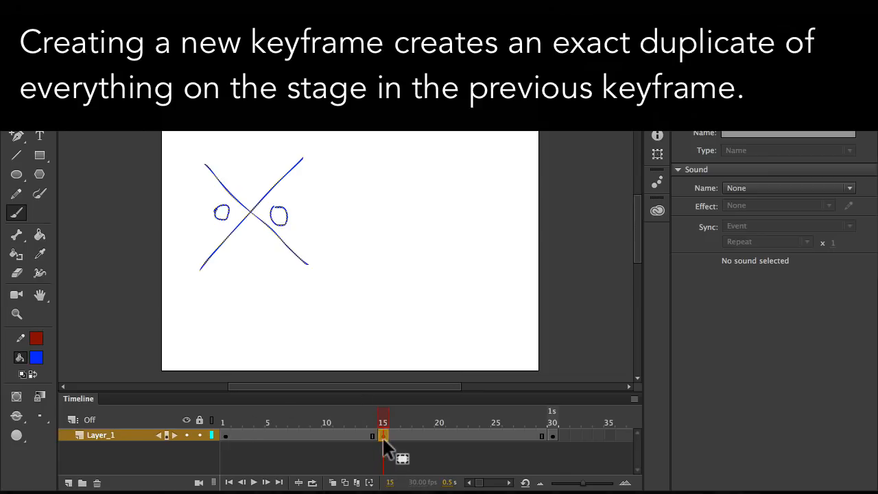
{"action": "left_click", "coordinate": [225, 435]}
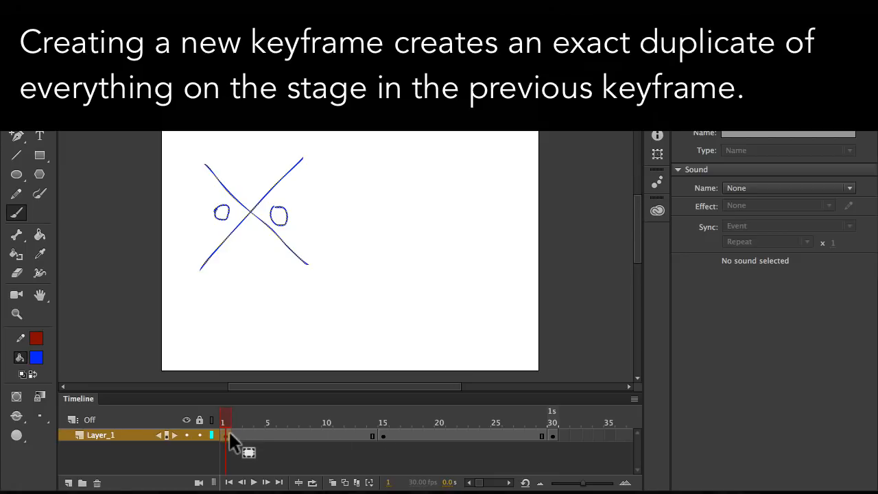
{"action": "left_click", "coordinate": [383, 436]}
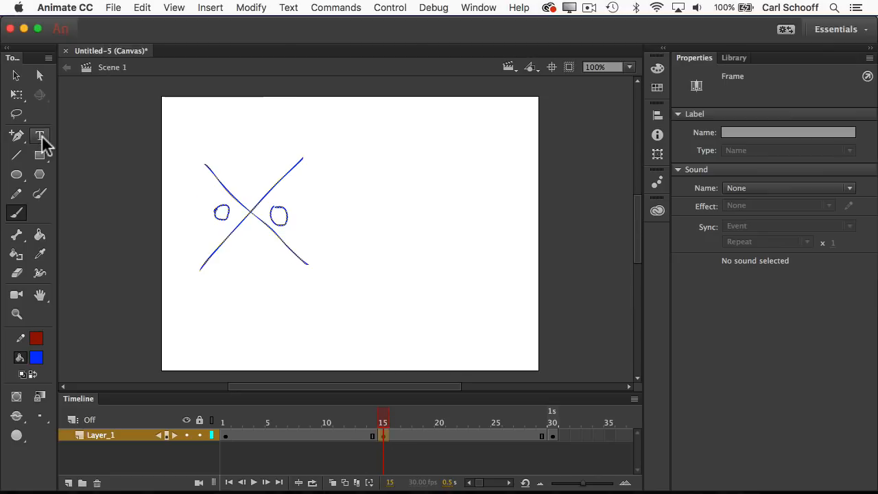
Step: At frame 15, select the X with both circles and move it 125 px right, to X 181.15
{"action": "left_click", "coordinate": [17, 76]}
{"action": "left_click_drag", "start_coordinate": [184, 145], "coordinate": [350, 325]}
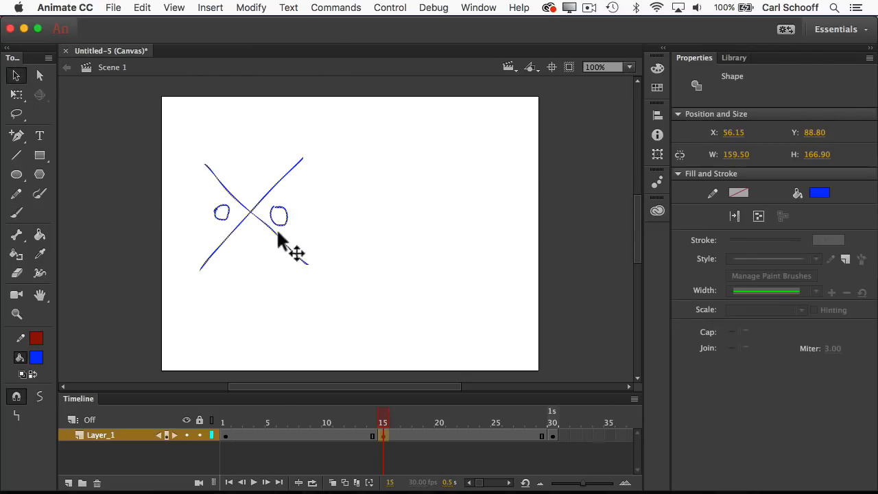
{"action": "left_click_drag", "start_coordinate": [254, 216], "coordinate": [339, 216]}
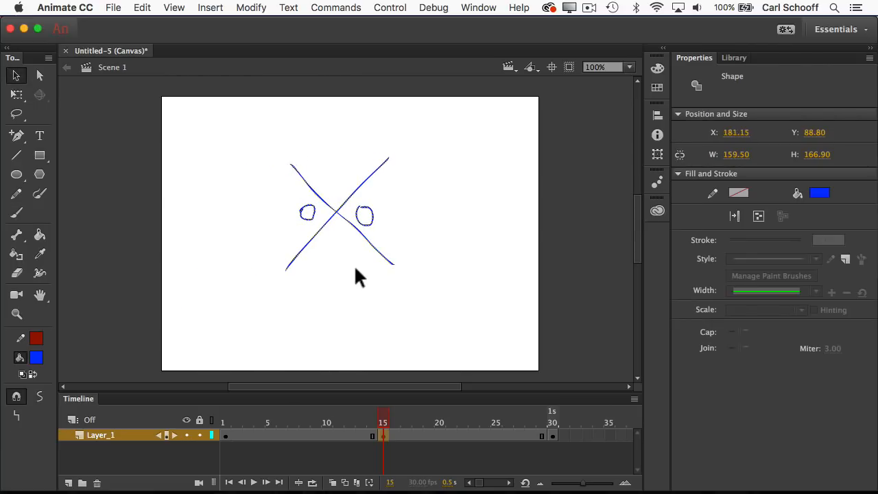
{"action": "left_click", "coordinate": [354, 265]}
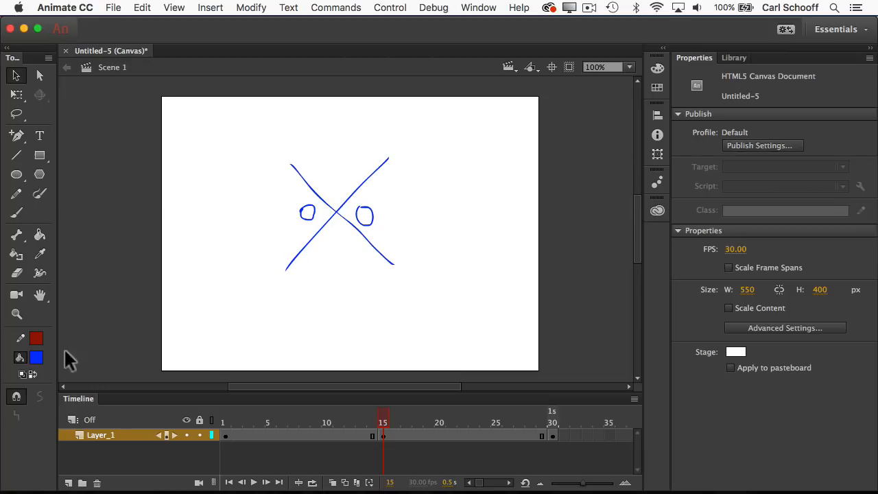
Step: Set the fill to red and brush a small circle above and below the X's crossing point at frame 15
{"action": "left_click", "coordinate": [39, 363]}
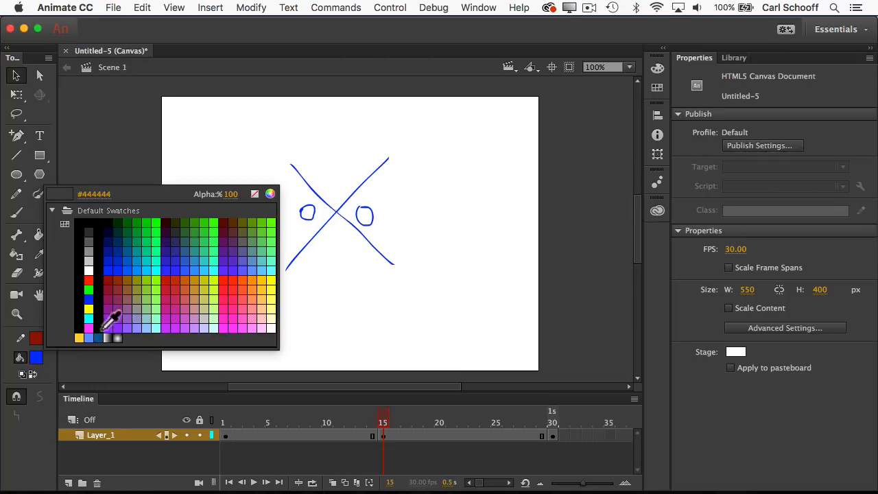
{"action": "left_click", "coordinate": [85, 277]}
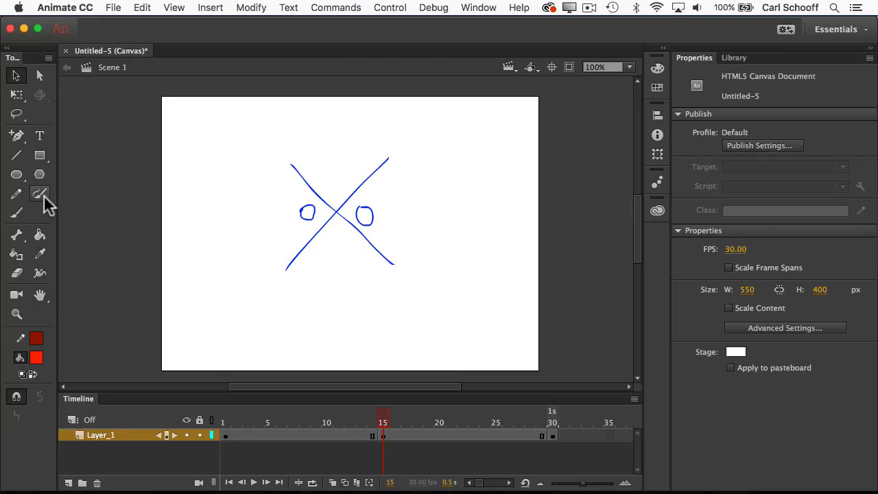
{"action": "left_click", "coordinate": [18, 214]}
{"action": "left_click_drag", "start_coordinate": [329, 181], "coordinate": [332, 193]}
{"action": "left_click_drag", "start_coordinate": [336, 236], "coordinate": [331, 244]}
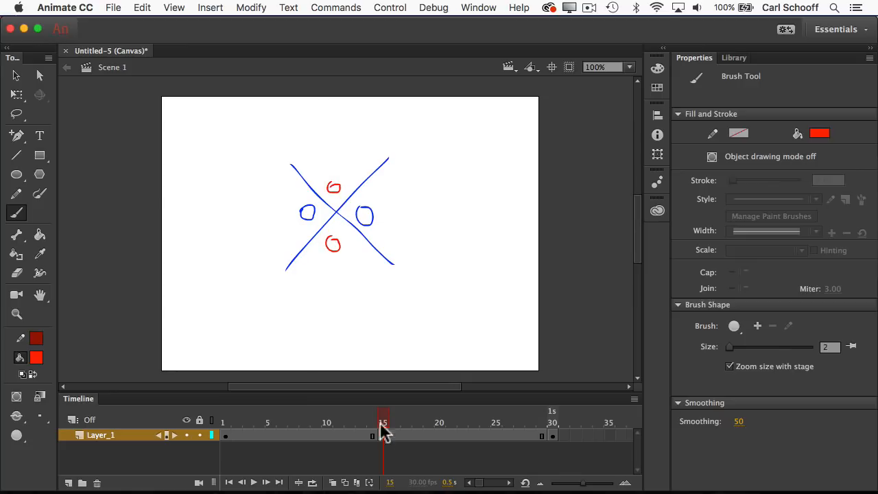
{"action": "key", "text": "F6"}
Step: Step between frames 1, 15 and 30 and scrub from 15 to 29 to examine how long each keyframe's content holds
{"action": "left_click", "coordinate": [224, 421]}
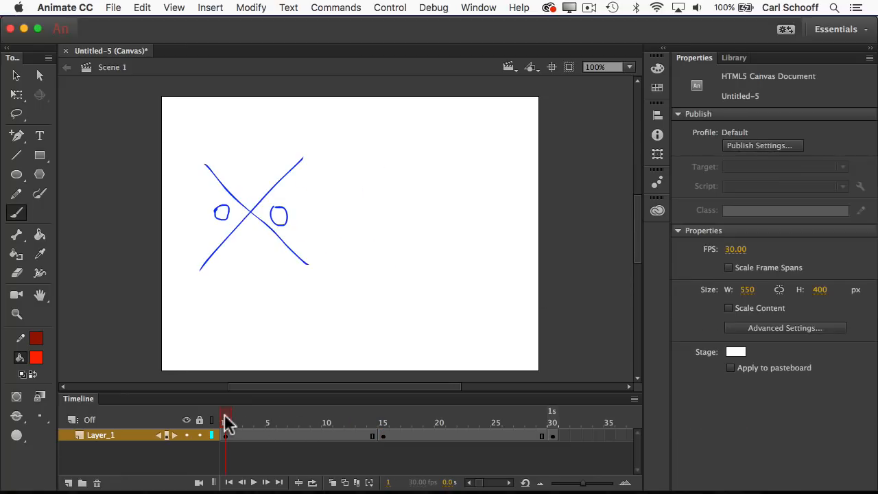
{"action": "left_click", "coordinate": [552, 418]}
{"action": "left_click", "coordinate": [382, 418]}
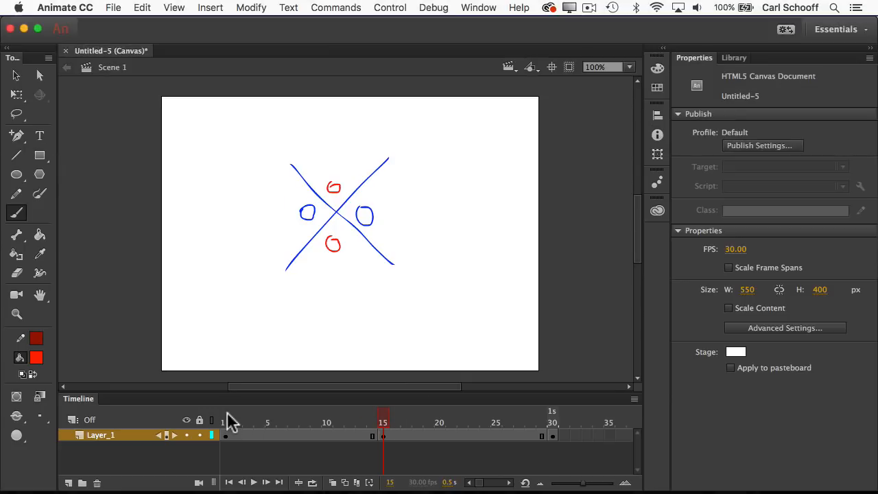
{"action": "left_click", "coordinate": [225, 421]}
{"action": "left_click", "coordinate": [555, 414]}
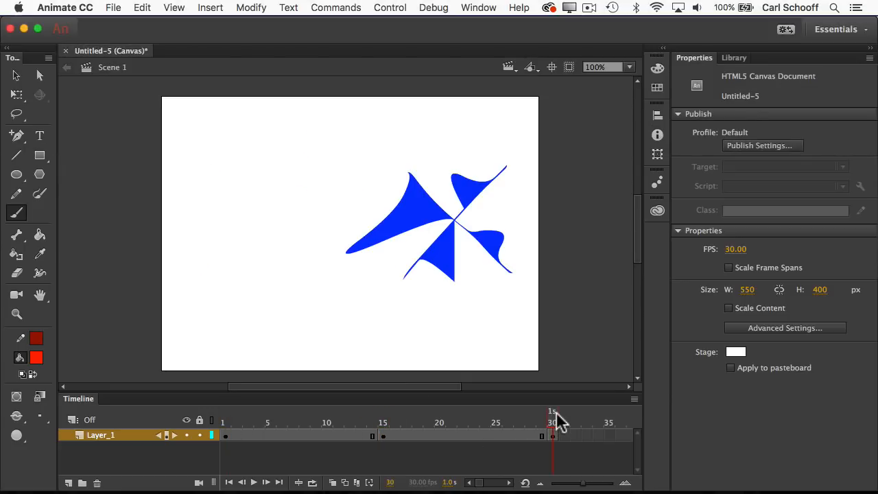
{"action": "left_click", "coordinate": [384, 415]}
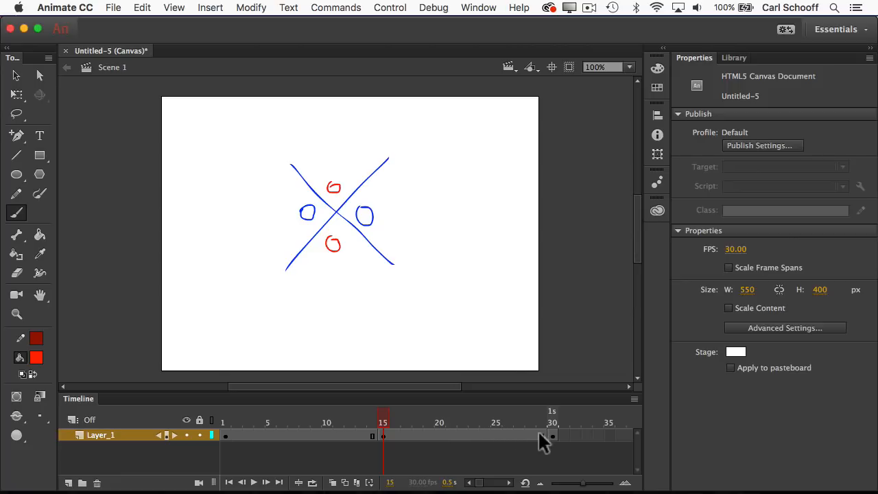
{"action": "left_click_drag", "start_coordinate": [385, 424], "coordinate": [542, 425]}
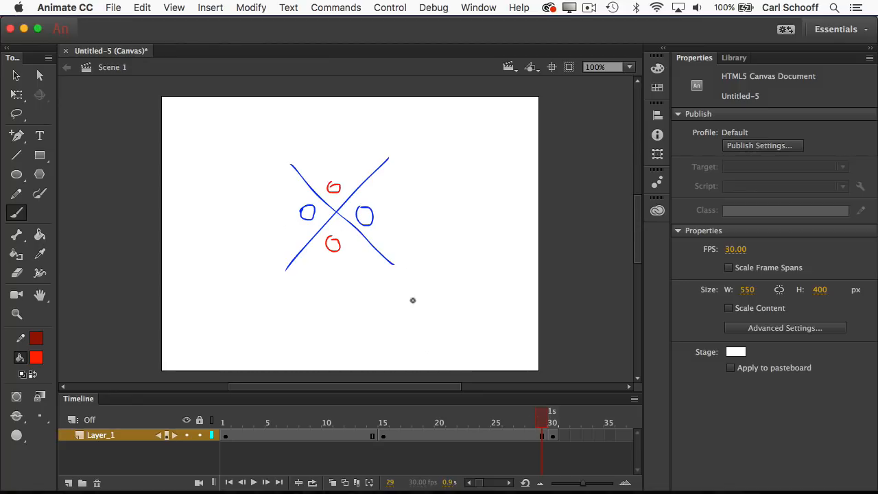
{"action": "left_click", "coordinate": [553, 423]}
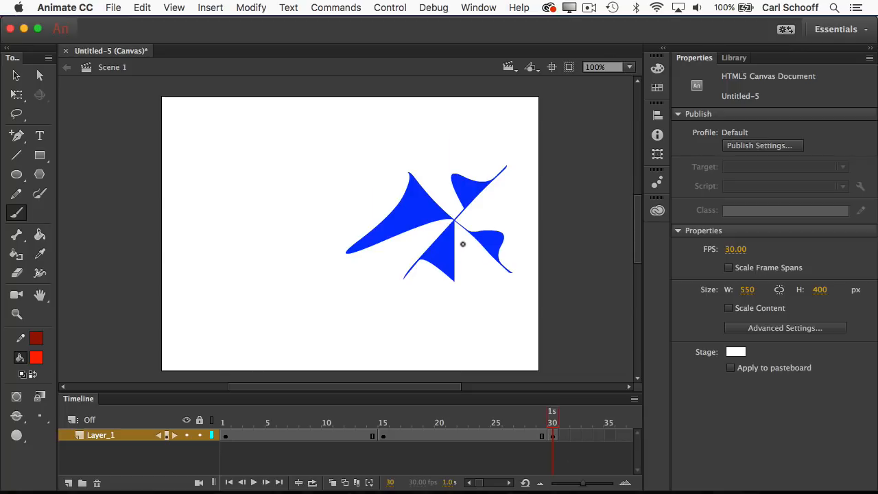
Step: Brush three thin red strokes across the blue pinwheel-like shape at frame 30
{"action": "left_click_drag", "start_coordinate": [406, 193], "coordinate": [453, 259]}
{"action": "left_click_drag", "start_coordinate": [486, 160], "coordinate": [429, 231]}
{"action": "left_click_drag", "start_coordinate": [414, 192], "coordinate": [466, 268]}
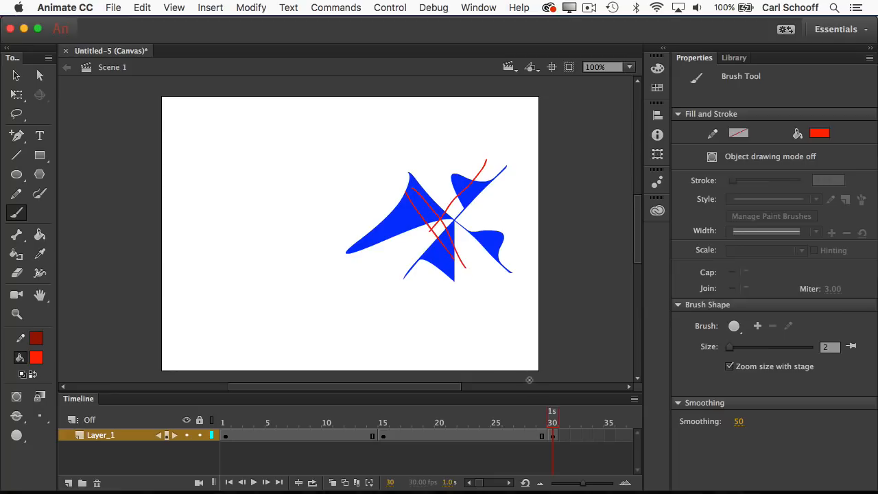
Step: At frame 7, move the circle inside the X's right opening horizontally right to about X 300, and check frame 1 for the same change
{"action": "left_click", "coordinate": [384, 422]}
{"action": "left_click", "coordinate": [227, 414]}
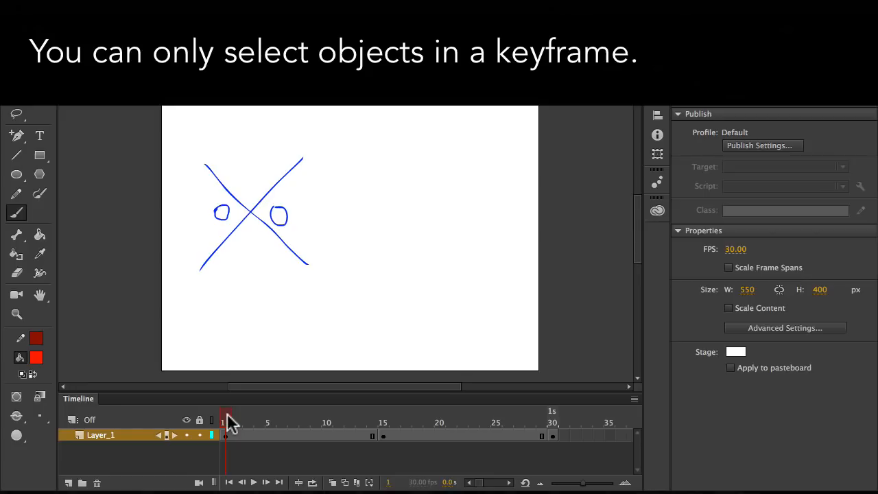
{"action": "left_click_drag", "start_coordinate": [229, 412], "coordinate": [293, 412]}
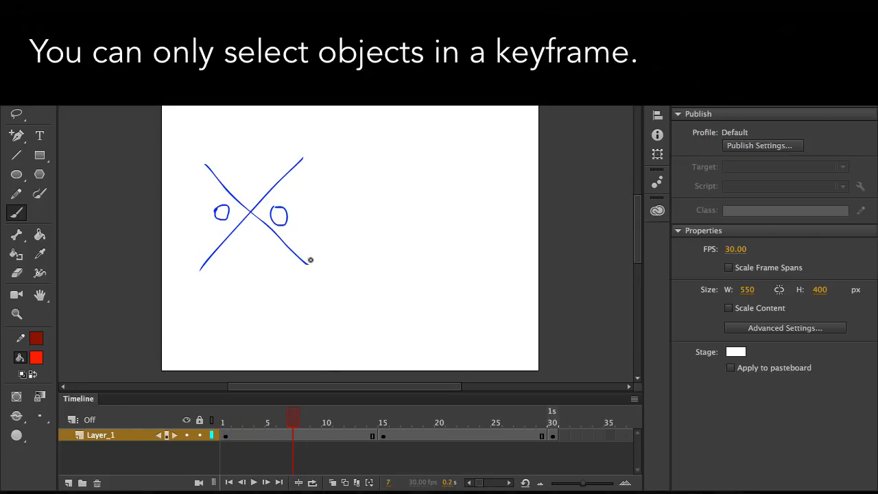
{"action": "left_click", "coordinate": [17, 77]}
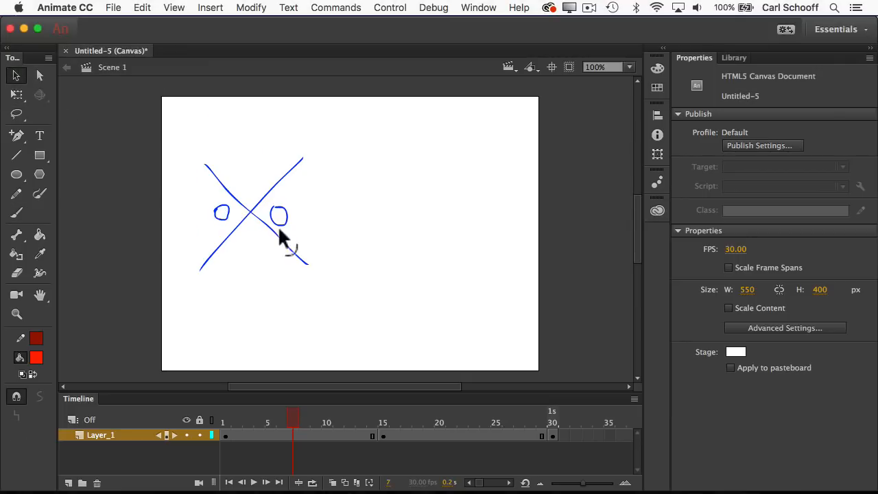
{"action": "left_click", "coordinate": [281, 225]}
{"action": "left_click_drag", "start_coordinate": [282, 227], "coordinate": [380, 225]}
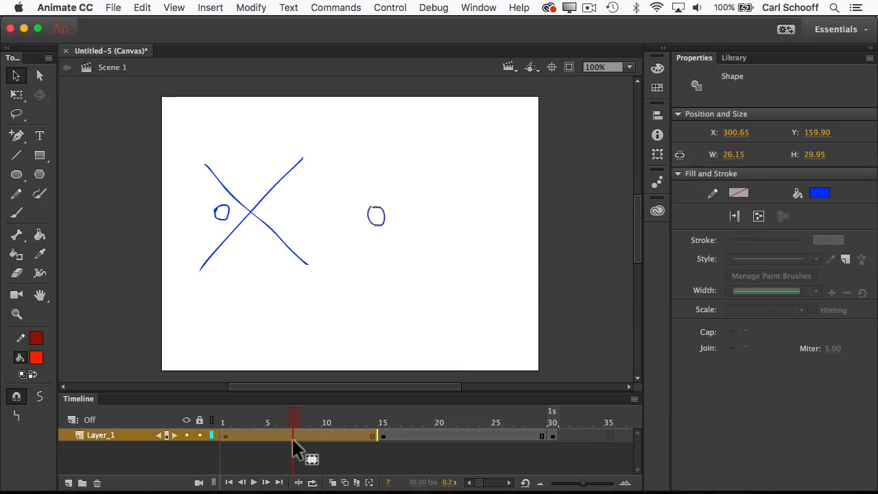
{"action": "left_click", "coordinate": [227, 416]}
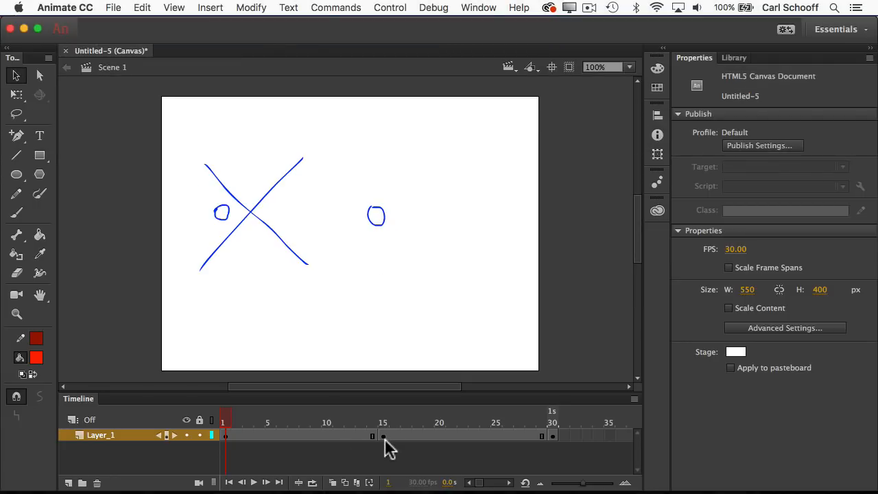
Step: Delete all artwork held by the keyframe at frame 15, leaving the keyframe in place
{"action": "left_click", "coordinate": [385, 437]}
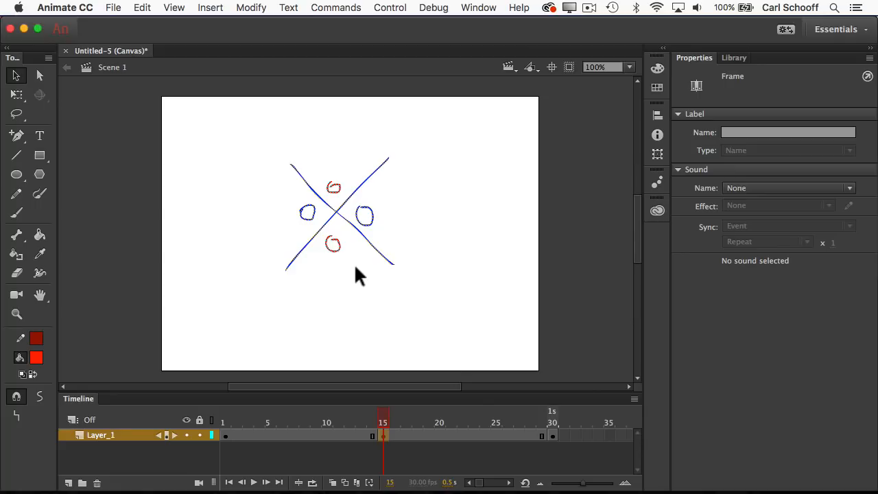
{"action": "key", "text": "Delete"}
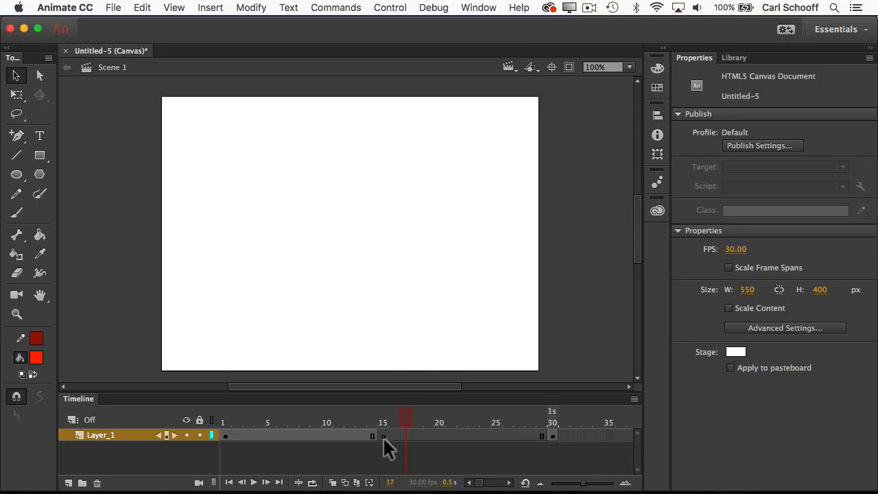
{"action": "left_click", "coordinate": [382, 436]}
Step: Scrub Layer_1 from frame 1 to frame 30 to examine how long the content of keyframes 1, 15 and 30 is held
{"action": "left_click", "coordinate": [224, 419]}
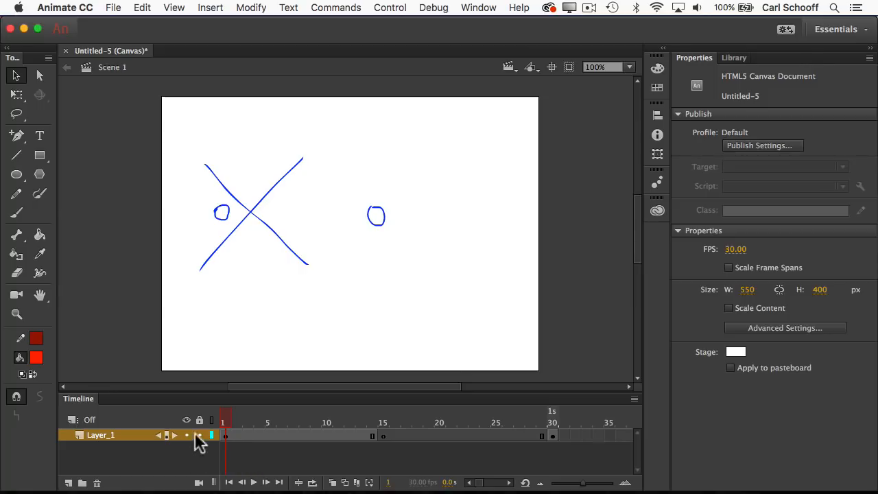
{"action": "left_click_drag", "start_coordinate": [222, 421], "coordinate": [239, 422]}
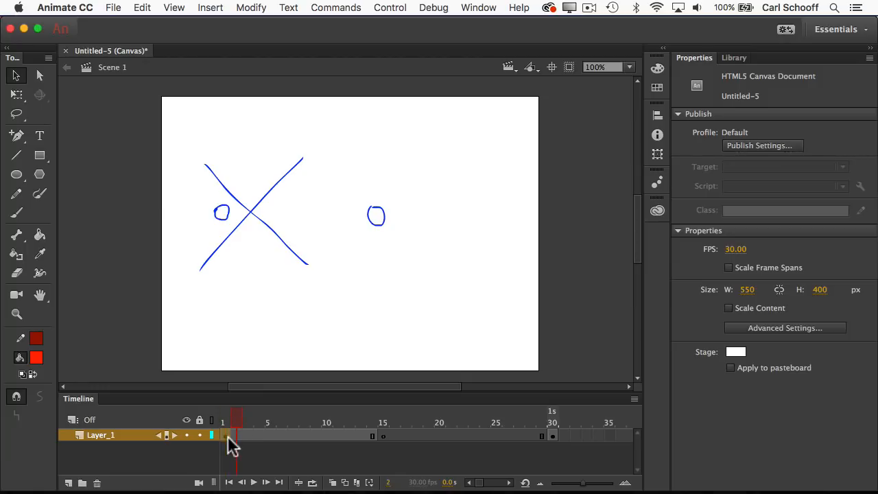
{"action": "left_click", "coordinate": [226, 435]}
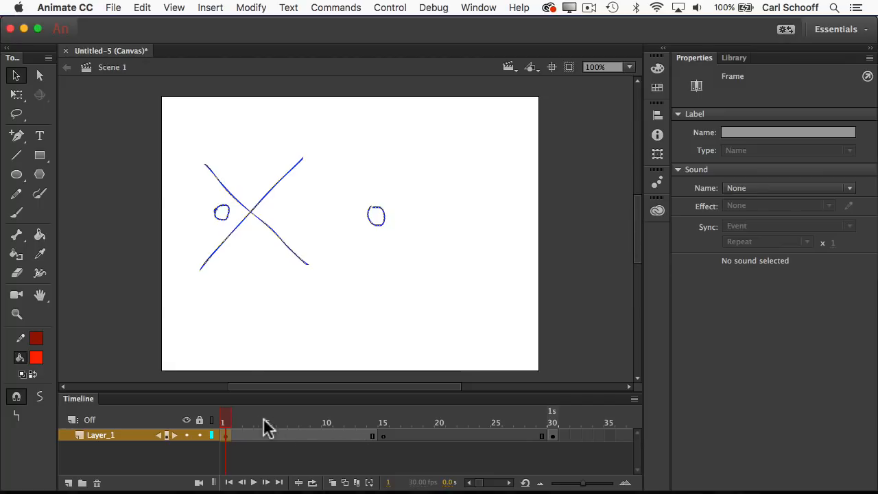
{"action": "left_click_drag", "start_coordinate": [220, 421], "coordinate": [344, 425]}
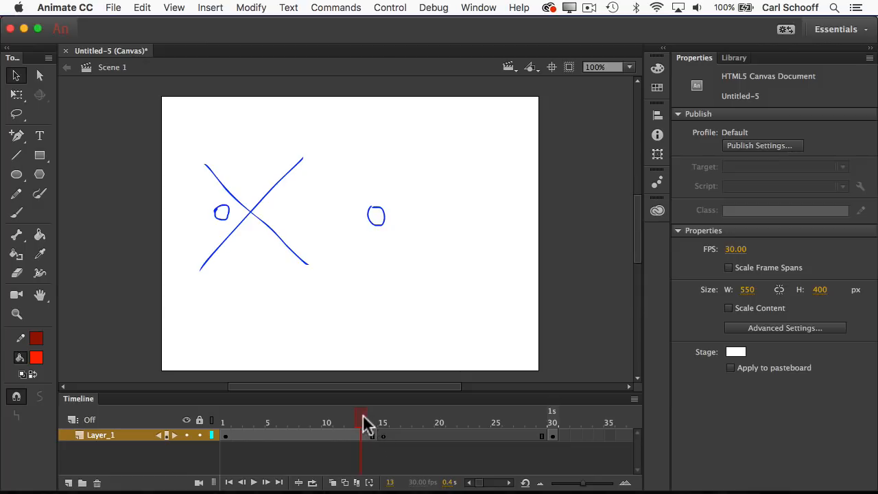
{"action": "left_click", "coordinate": [372, 431]}
{"action": "left_click", "coordinate": [383, 420]}
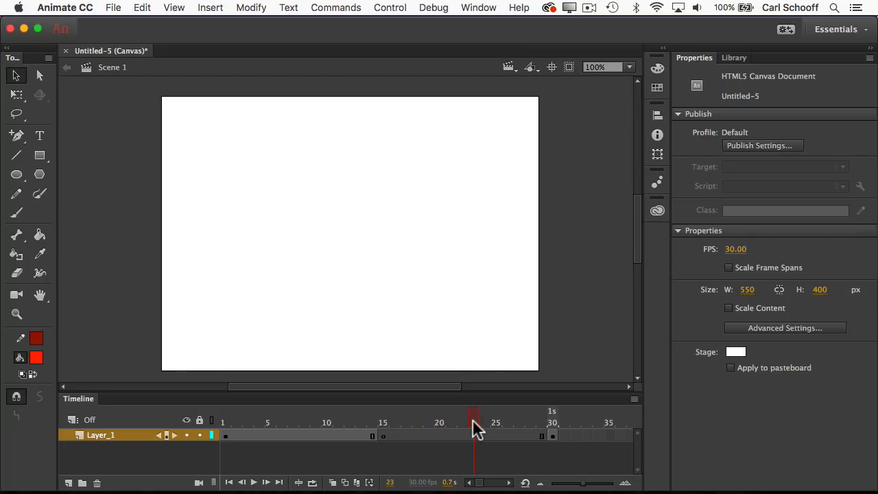
{"action": "left_click_drag", "start_coordinate": [499, 421], "coordinate": [542, 422]}
{"action": "left_click", "coordinate": [553, 435]}
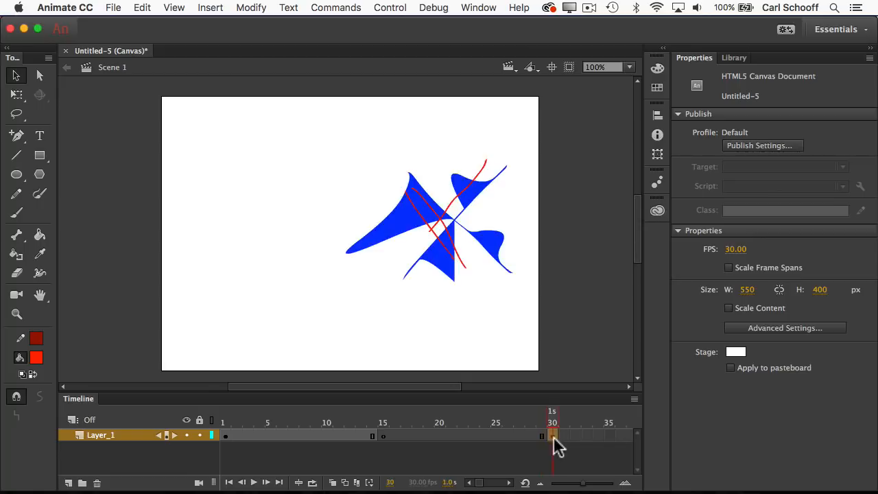